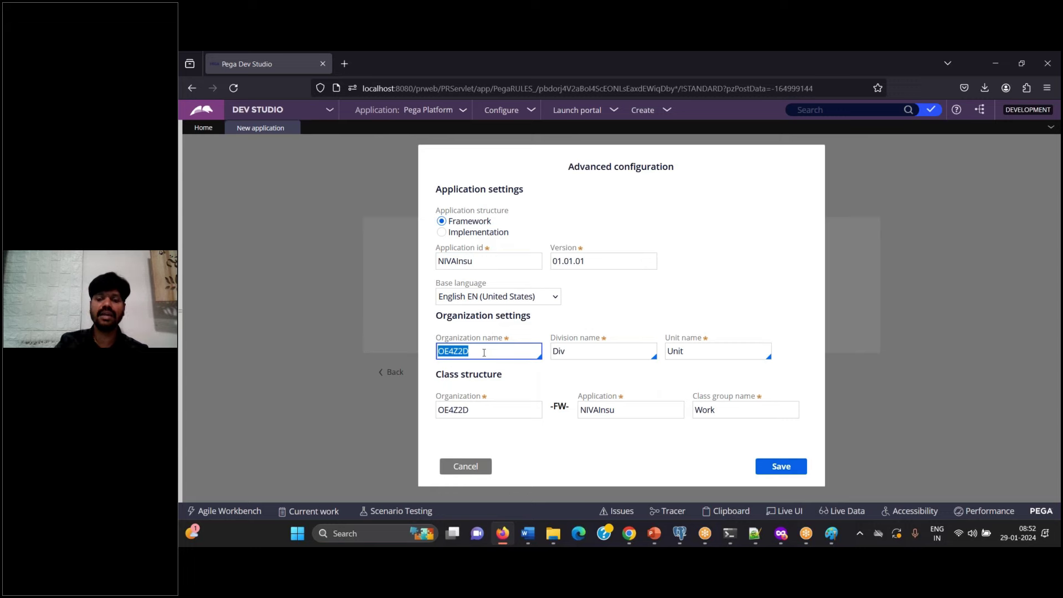
Step: In Word, note that Pega generates a random Organization name that should be replaced with our own
click(528, 542)
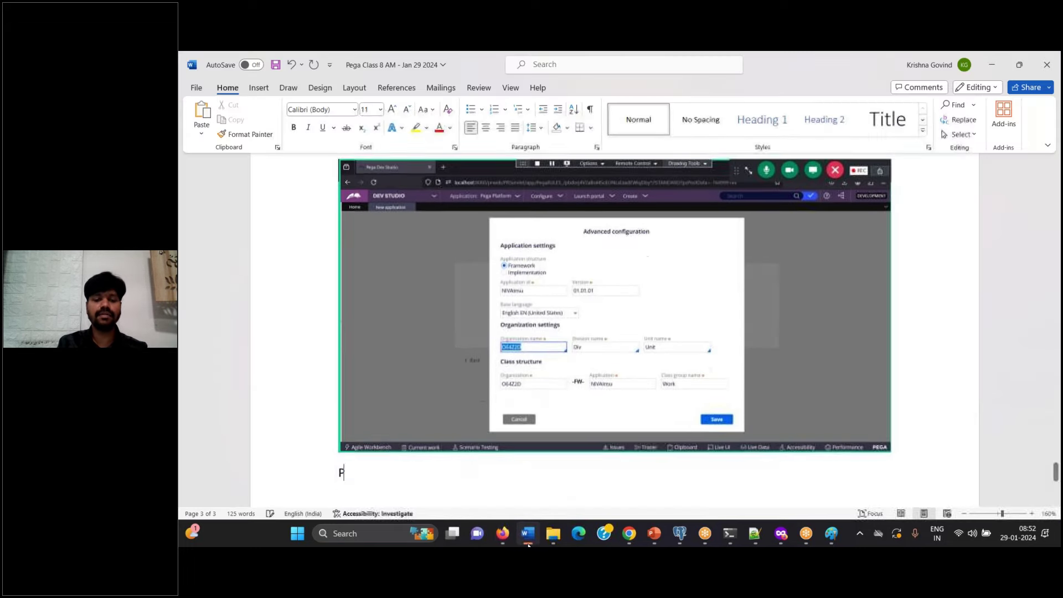
text(generate)
key(BackSpace)
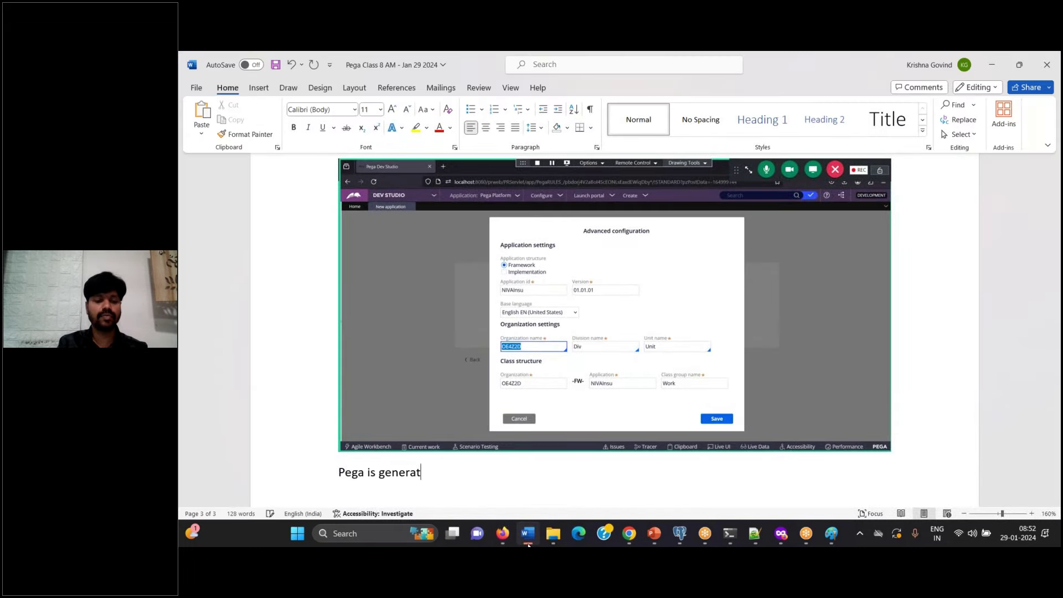
text(ing one randon)
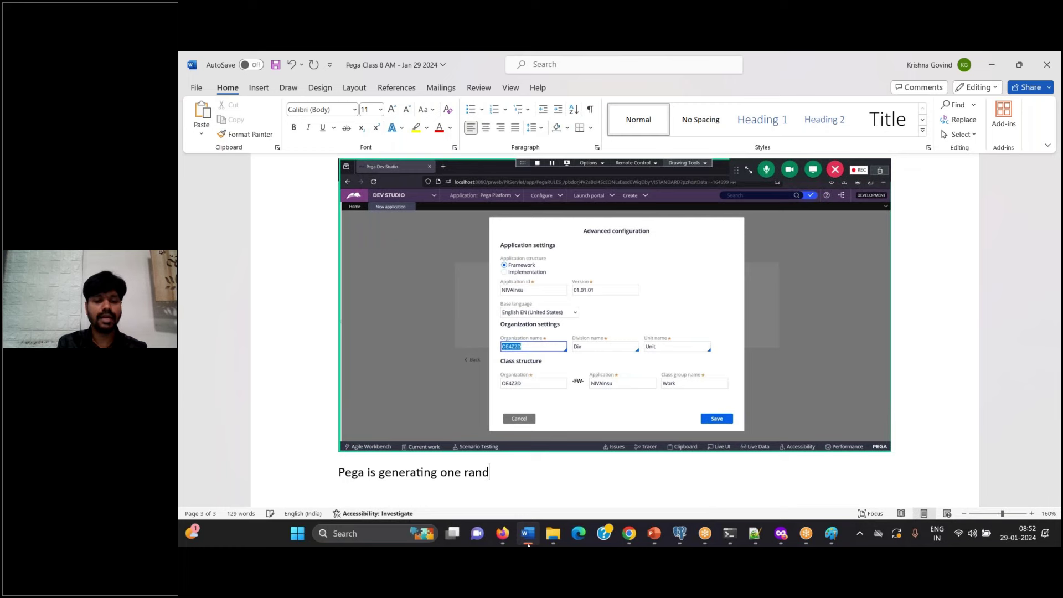
key(BackSpace)
key(BackSpace)
text(m )
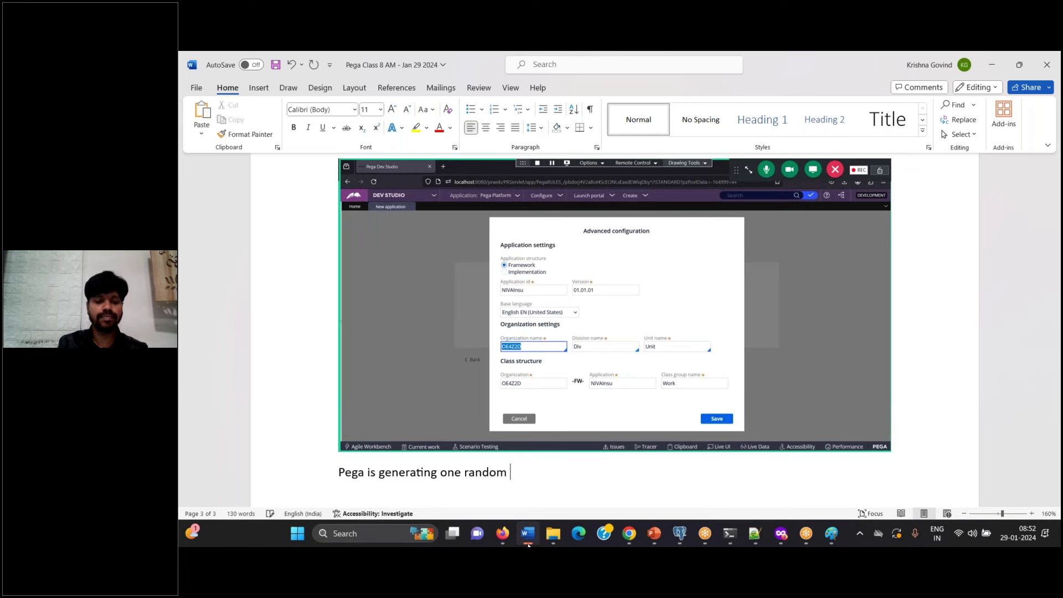
text(Organizaiton name,)
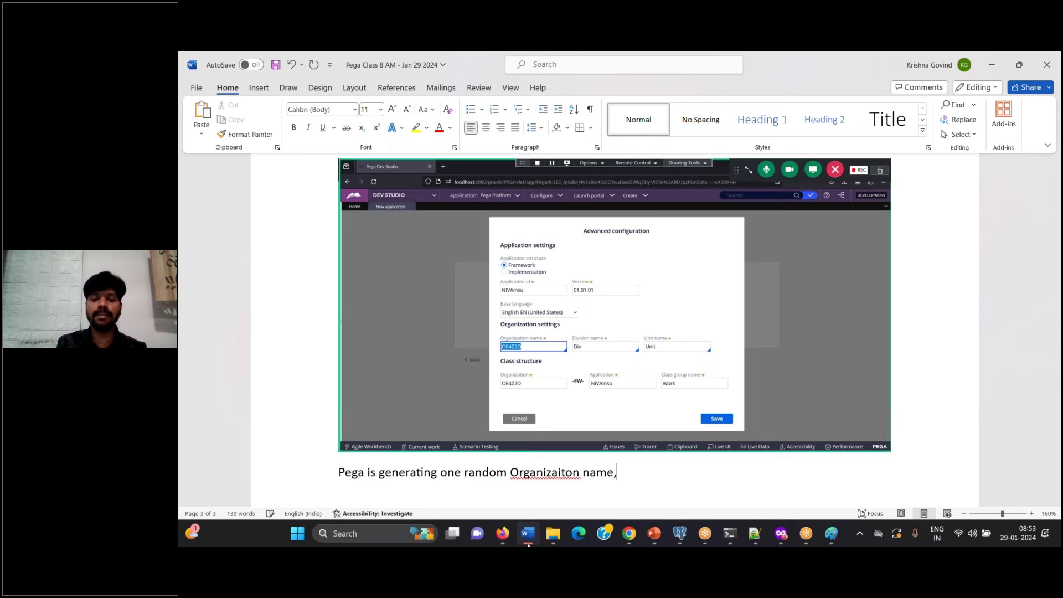
text( which is not s)
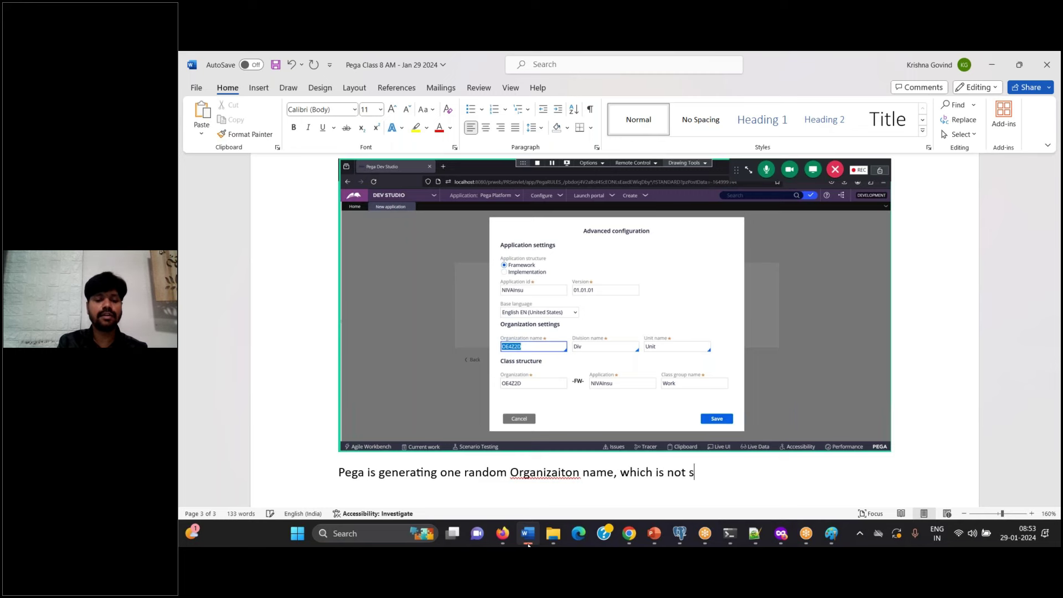
text(uitable for o)
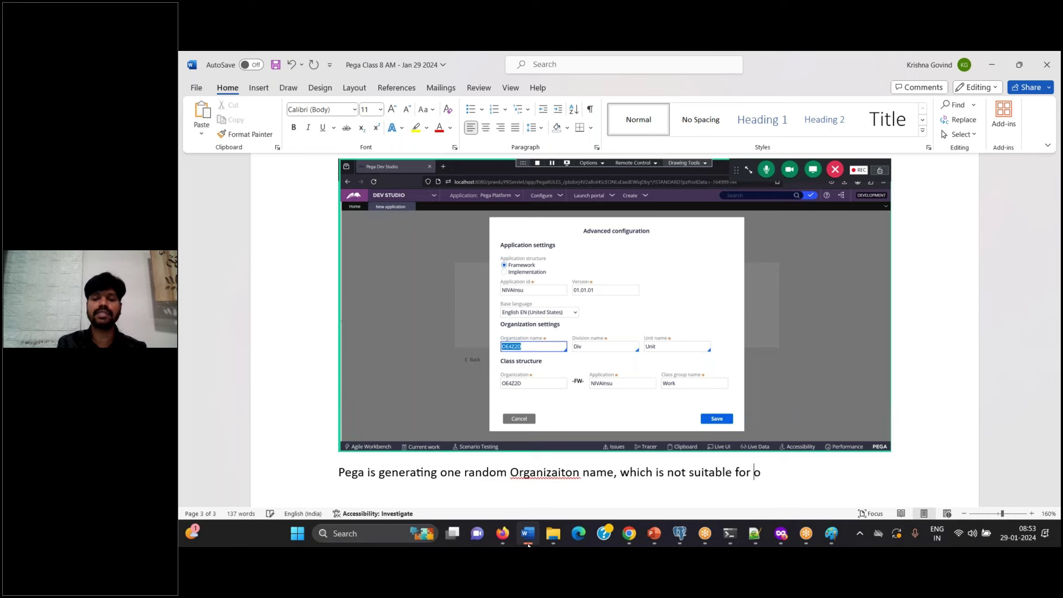
text(ur busine)
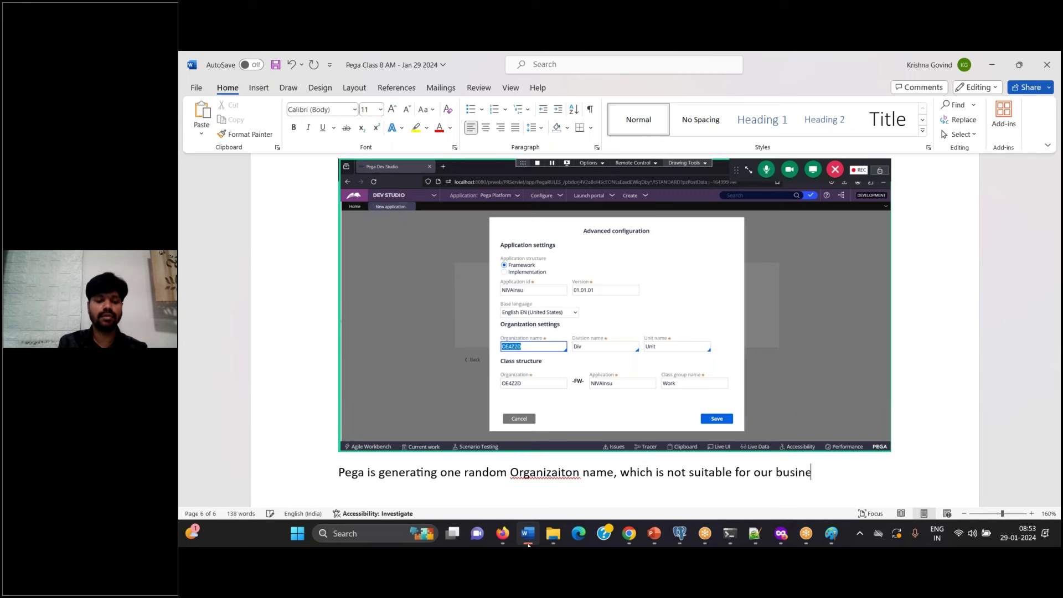
text(ss, re)
key(BackSpace)
key(BackSpace)
key(BackSpace)
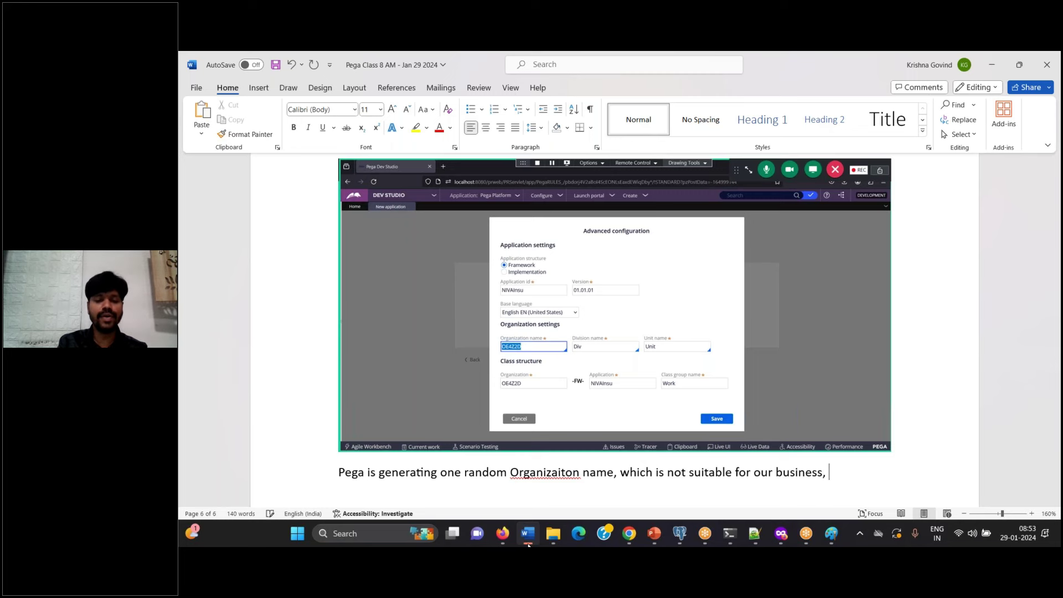
text(let's remove that)
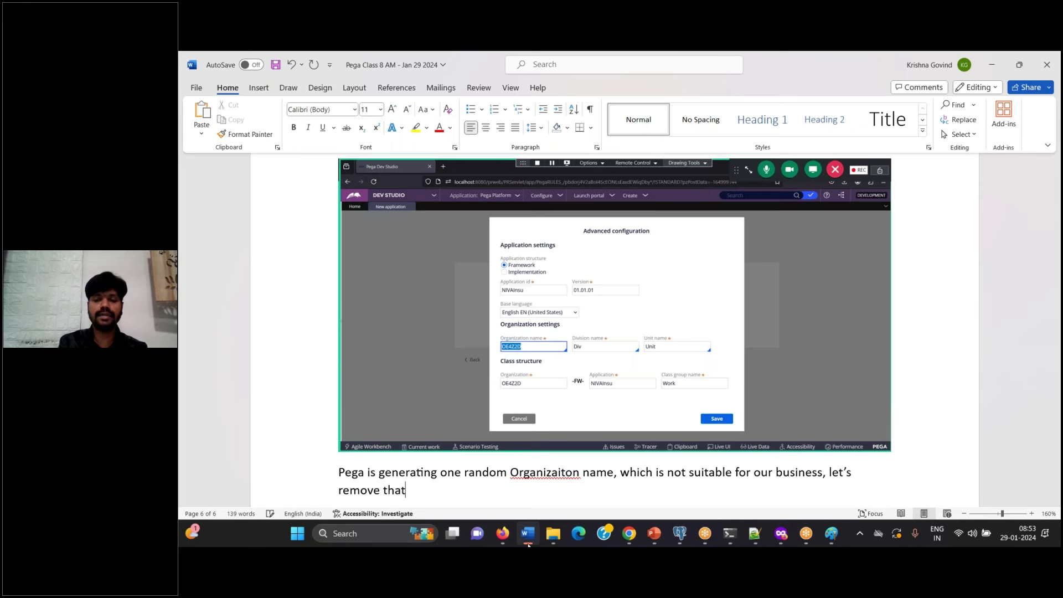
text( and type o)
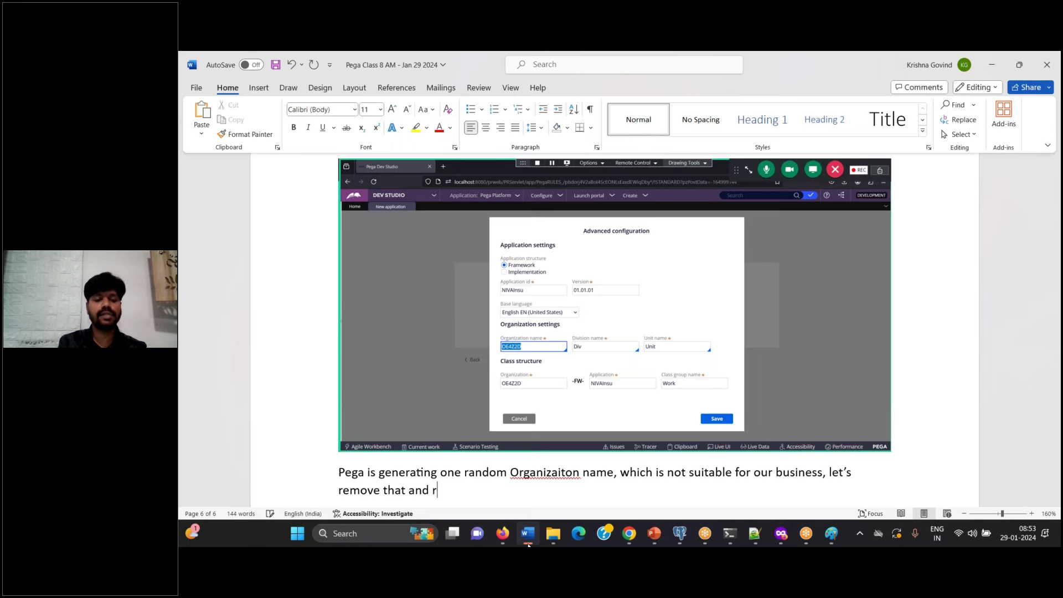
text(ur o)
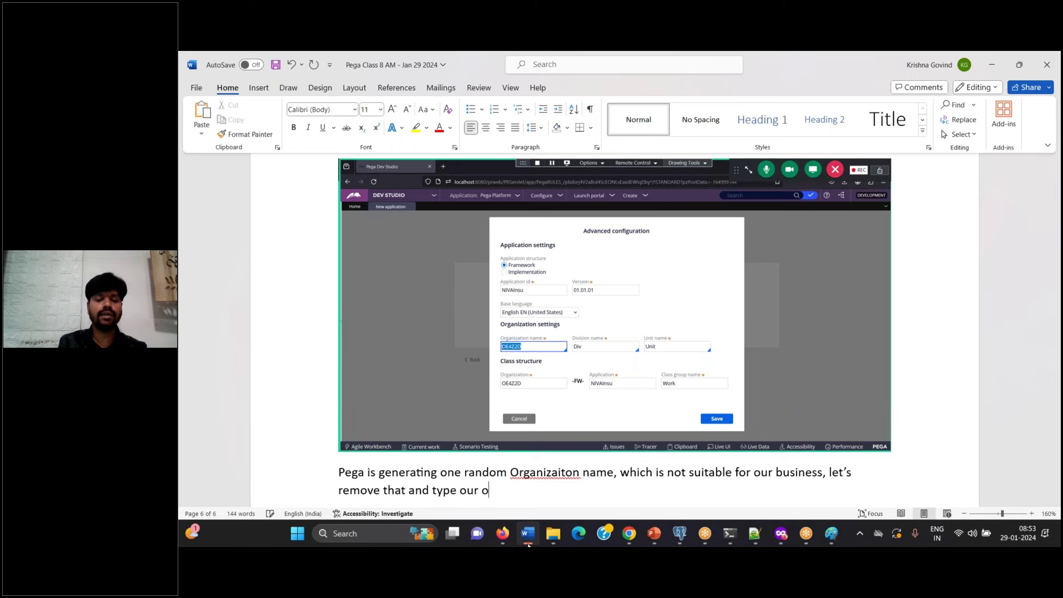
text(wn name.)
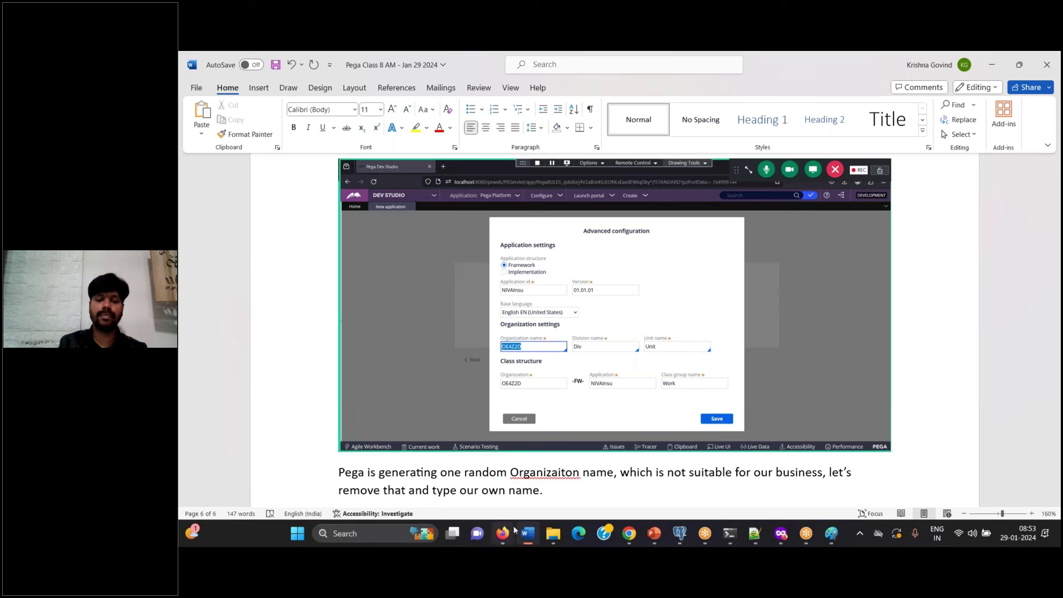
Step: Correct the misspelling 'Organizaiton' to 'Organization' and start a new paragraph
right_click(543, 473)
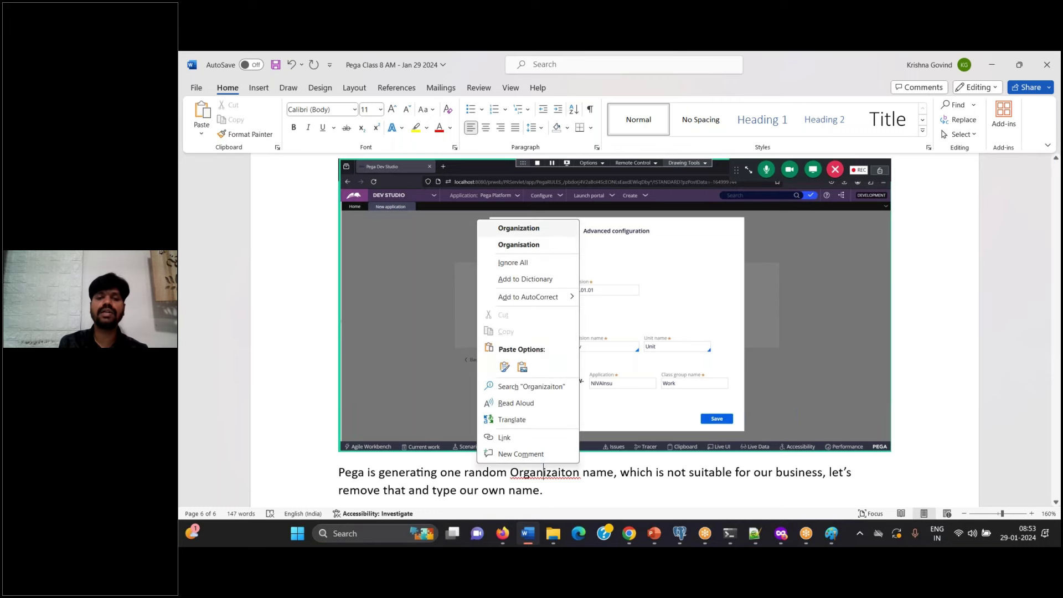
click(519, 228)
key(Return)
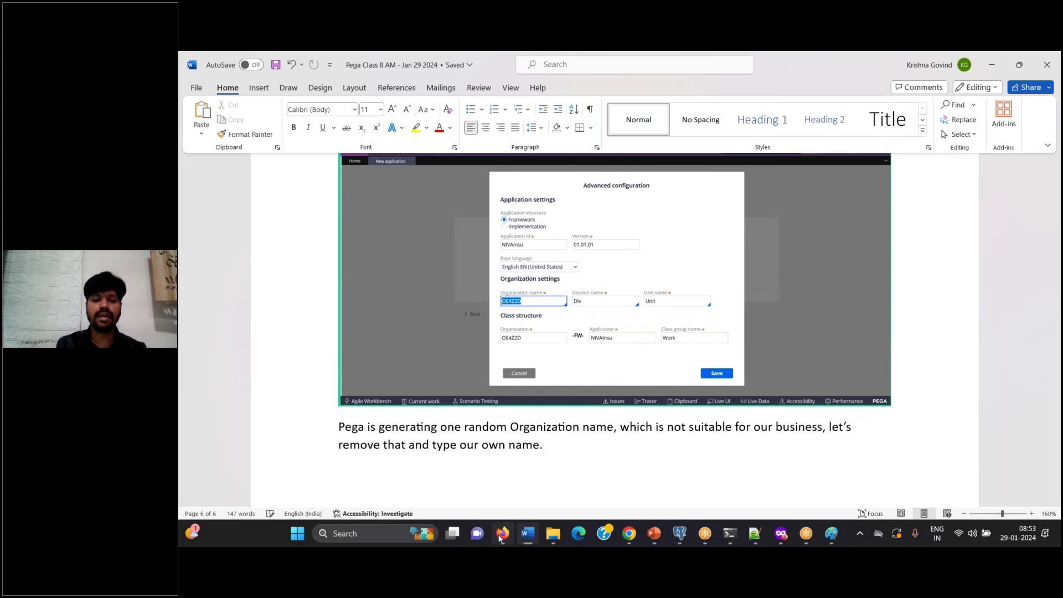
click(503, 533)
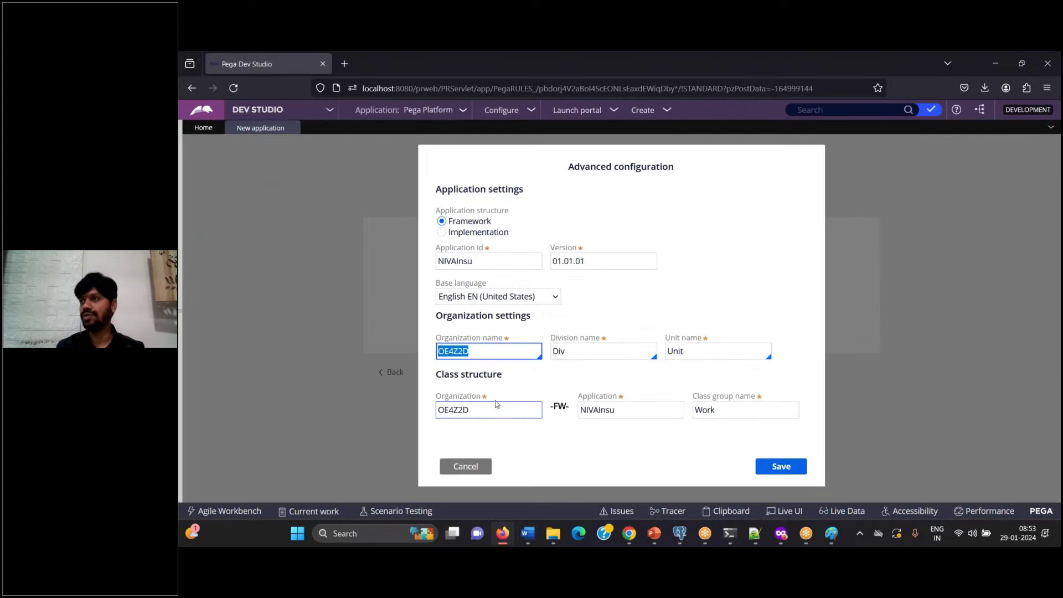
Step: Enter NIVA as the organization name and add the note 'Save' to the Word documentation
text(NIVA)
key(ctrl+a)
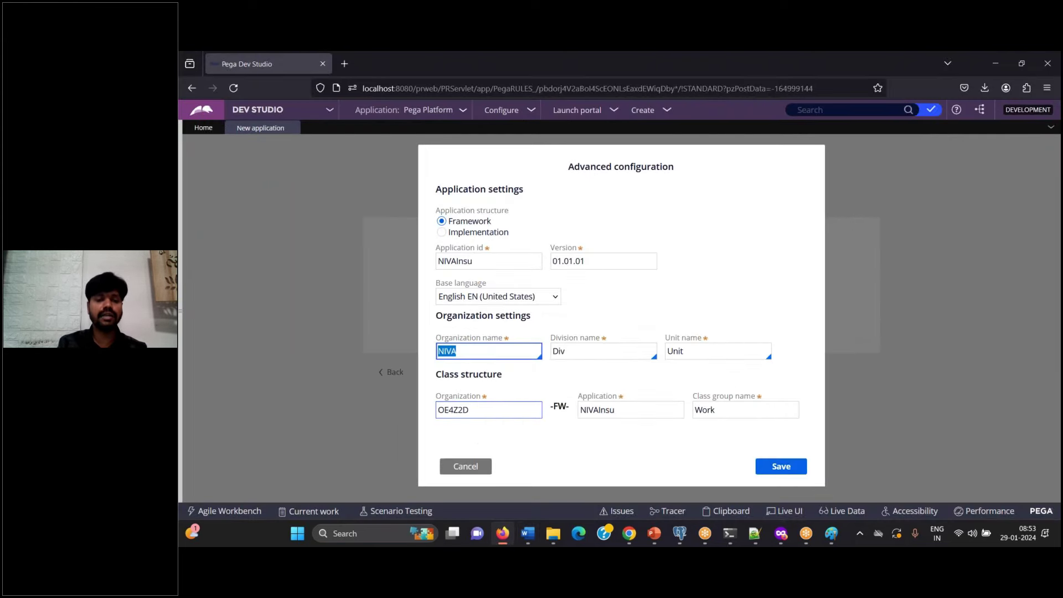
key(Tab)
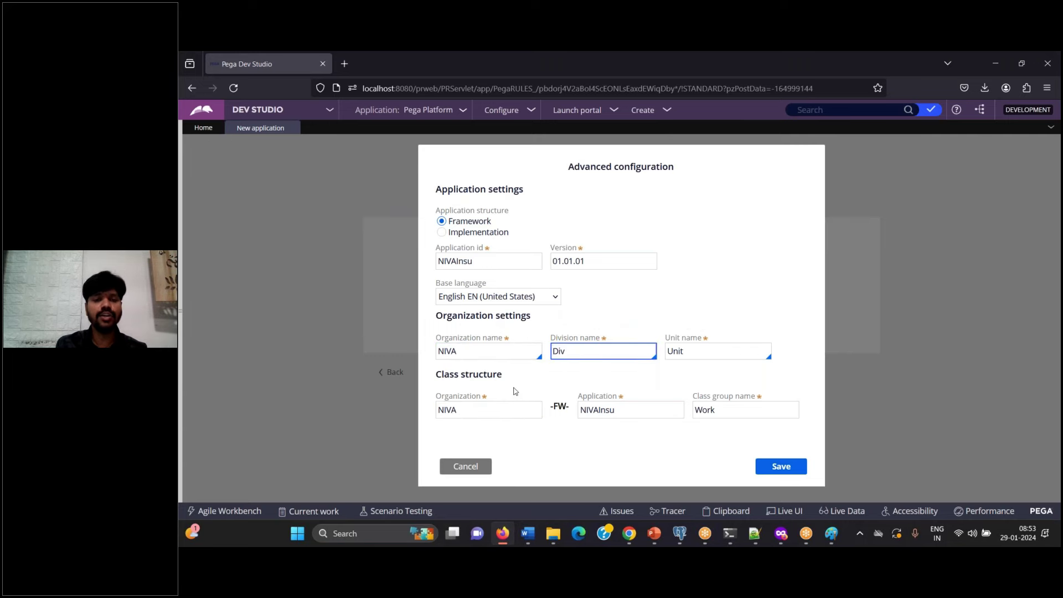
click(477, 354)
key(ctrl+a)
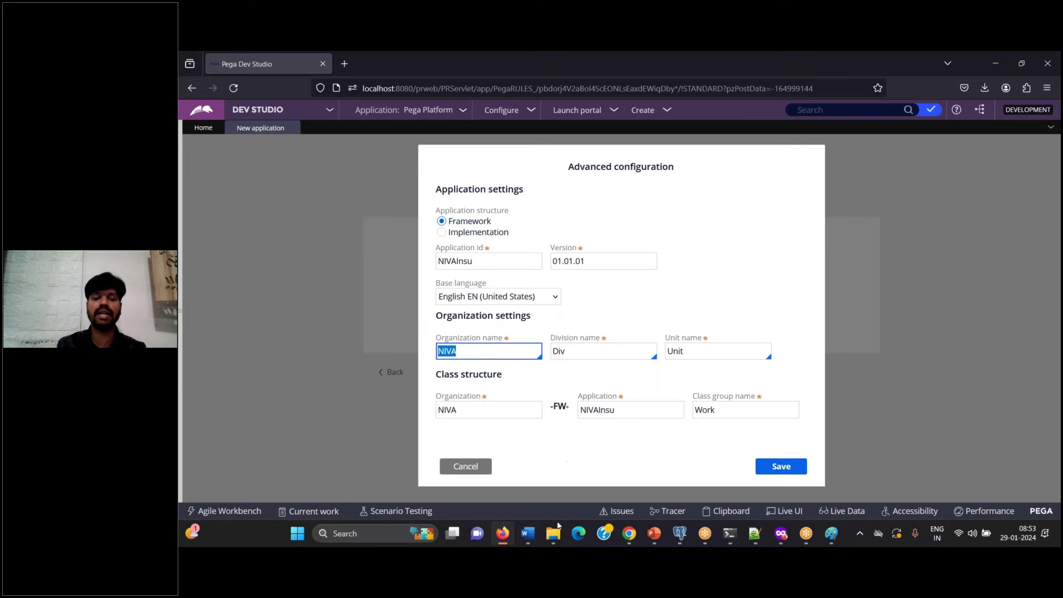
click(529, 536)
text(Sa)
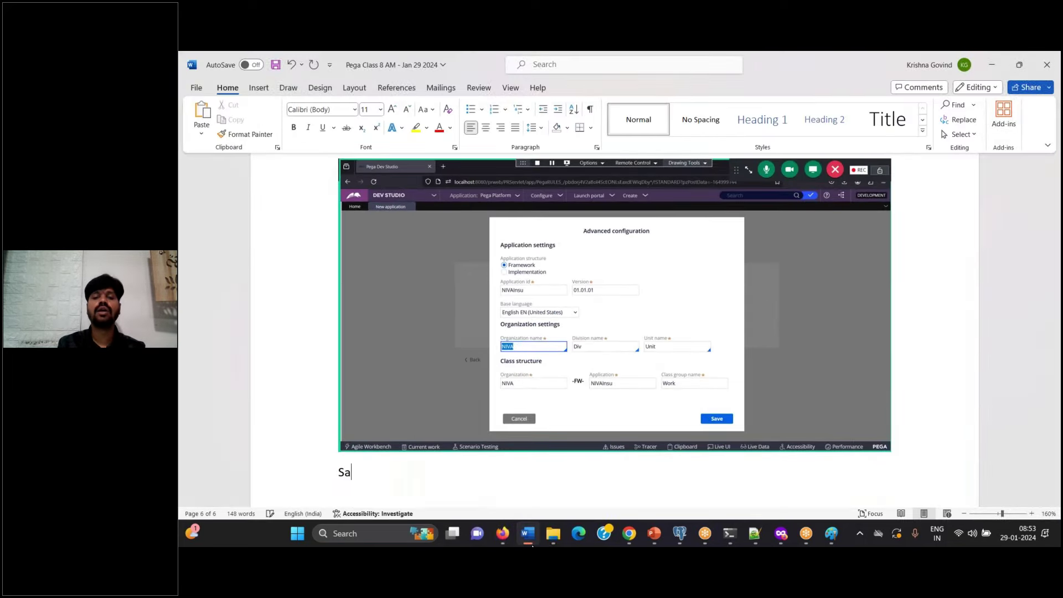
text(ve)
click(529, 536)
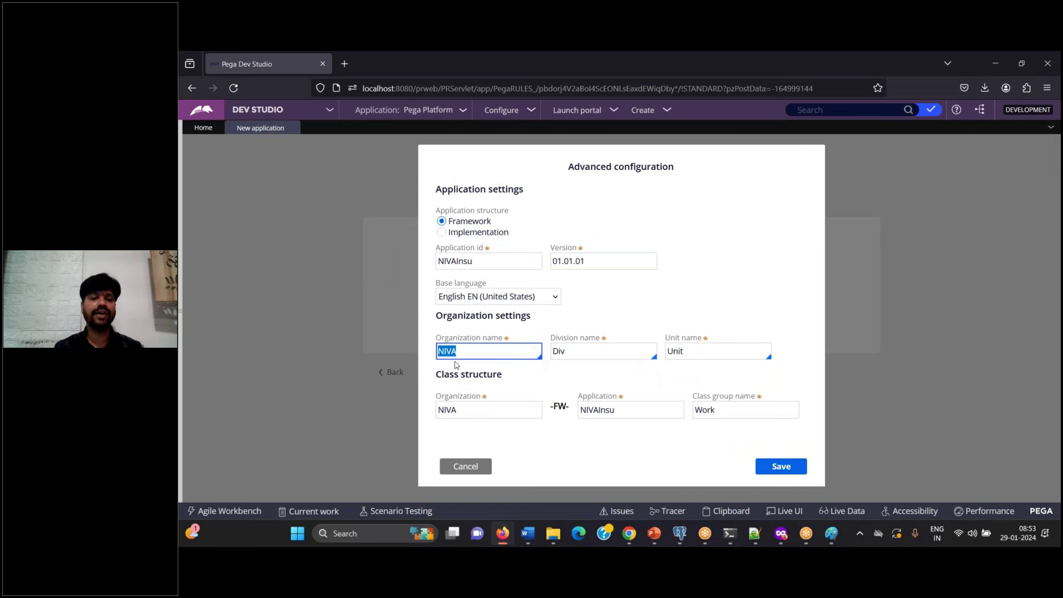
Step: Save the advanced configuration to return to the Name your application page
click(782, 466)
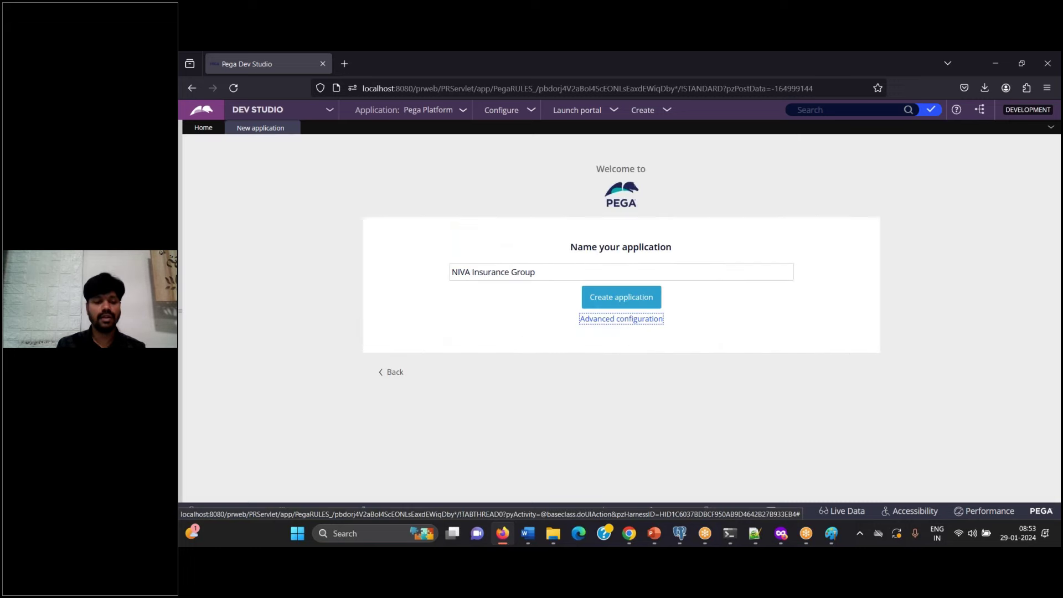
click(526, 542)
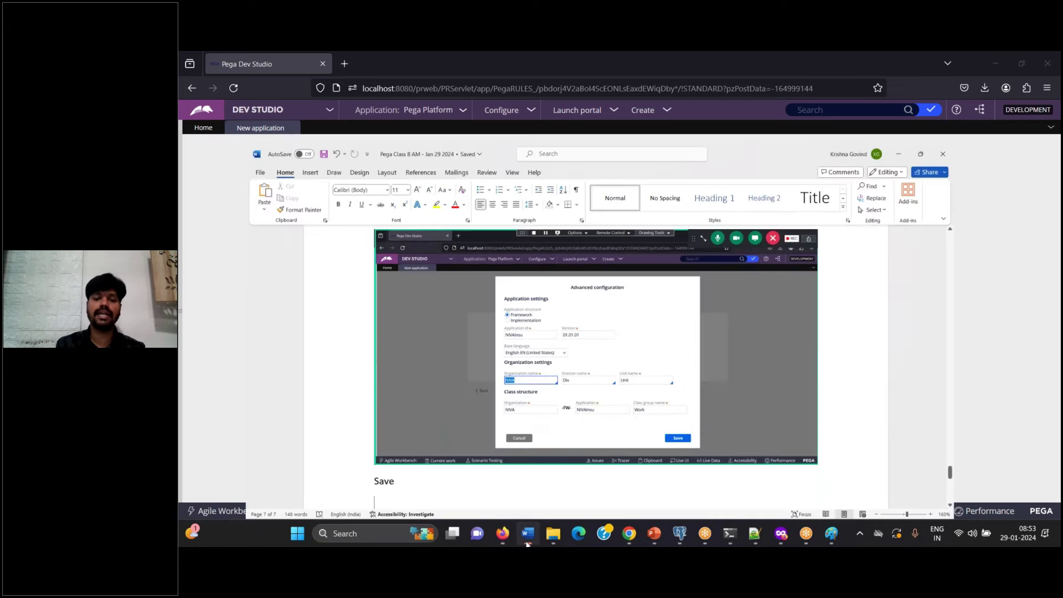
scroll(595, 343, up, 5)
key(alt+Tab)
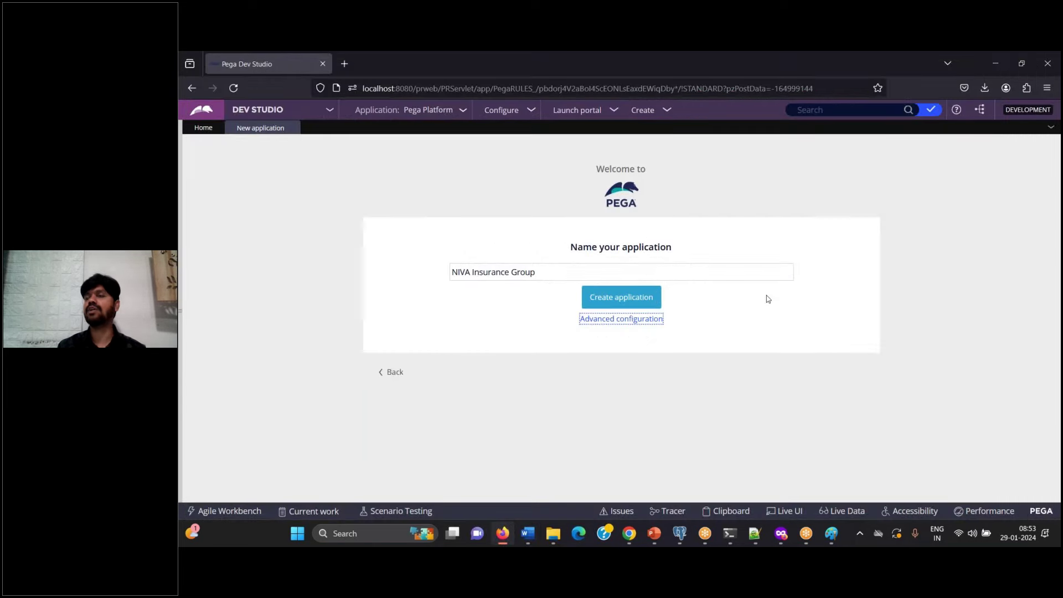
click(645, 319)
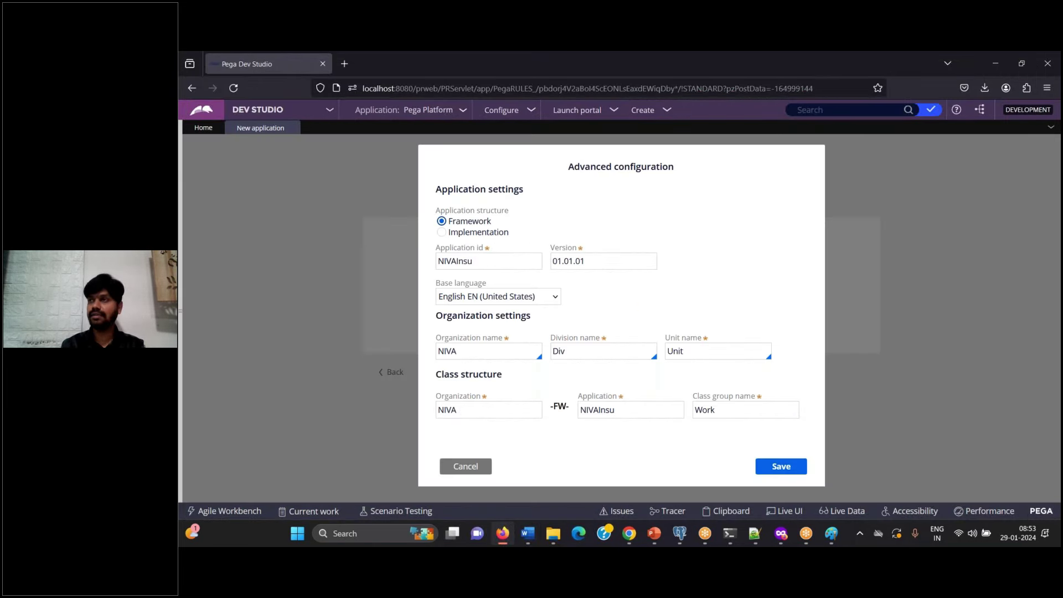
click(782, 466)
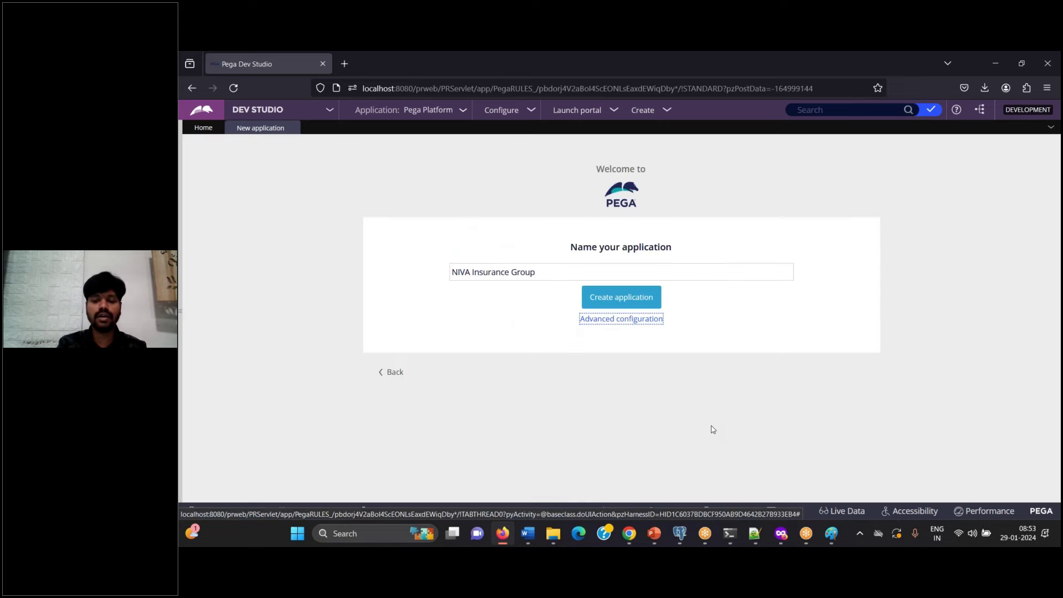
click(528, 533)
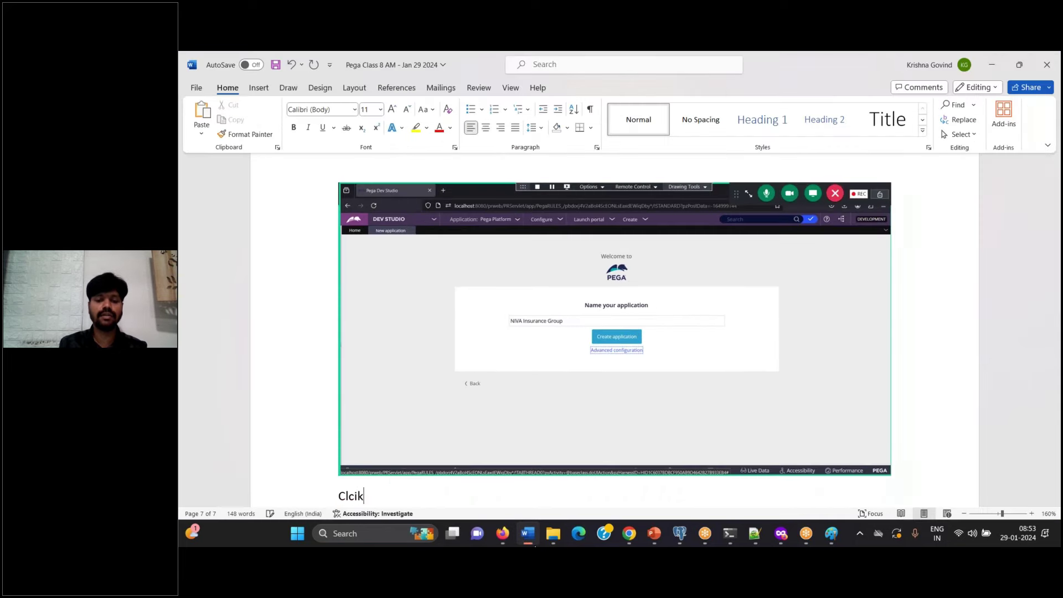
Step: Finish the Word note 'Click create application' and create the NIVA Insurance Group application
text(on)
key(BackSpace)
key(BackSpace)
key(BackSpace)
key(BackSpace)
key(BackSpace)
key(BackSpace)
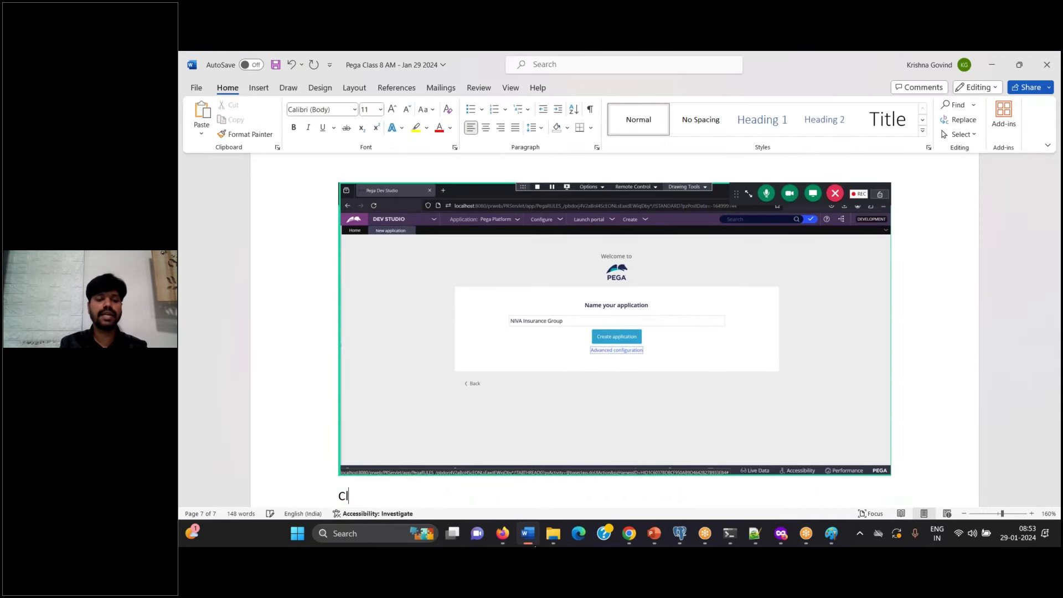
text(ick create ap)
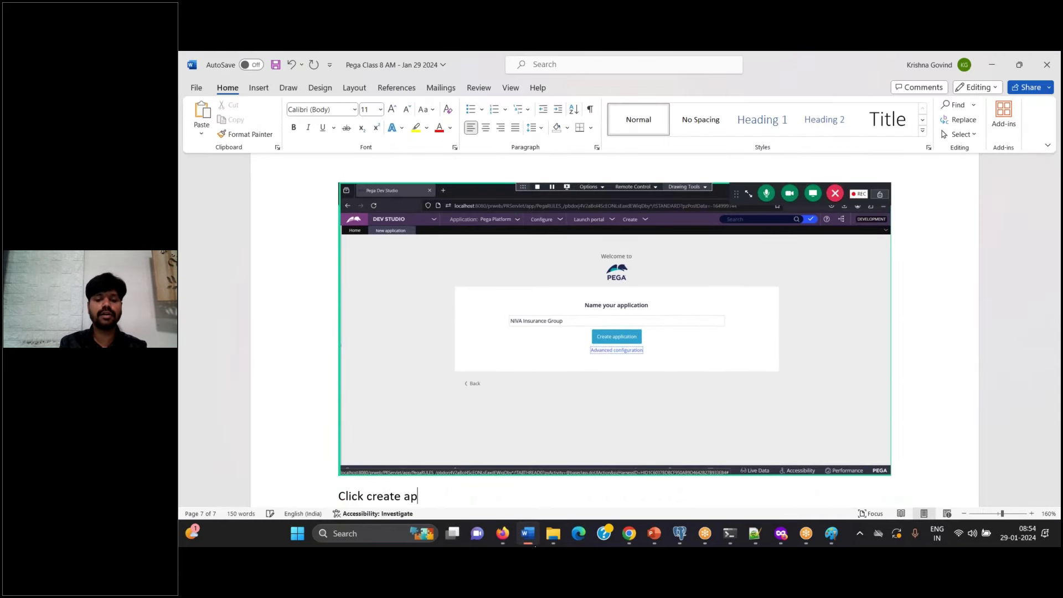
text(plication)
key(Return)
key(alt+Tab)
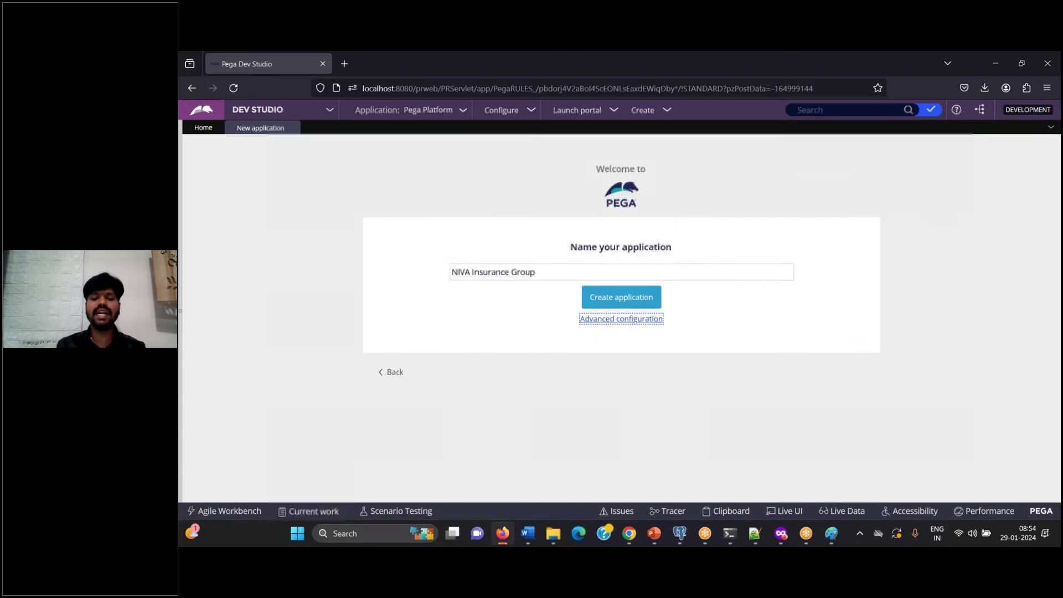
click(634, 297)
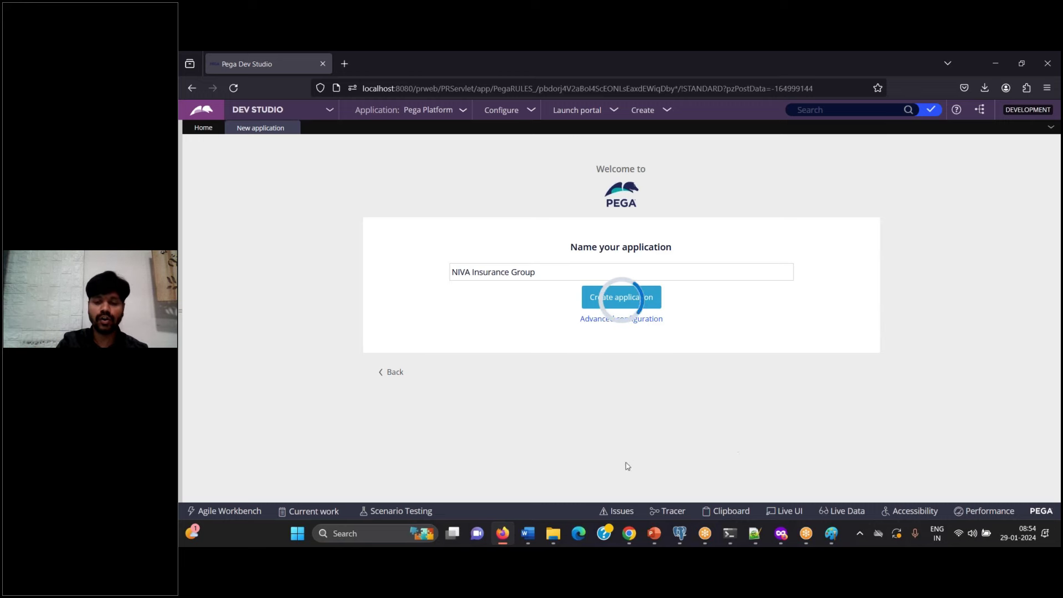
Step: Wait until the Congratulations page confirms NIVA Insurance Group is ready, with 'Optionally, add users' shown
click(537, 533)
scroll(770, 360, down, 5)
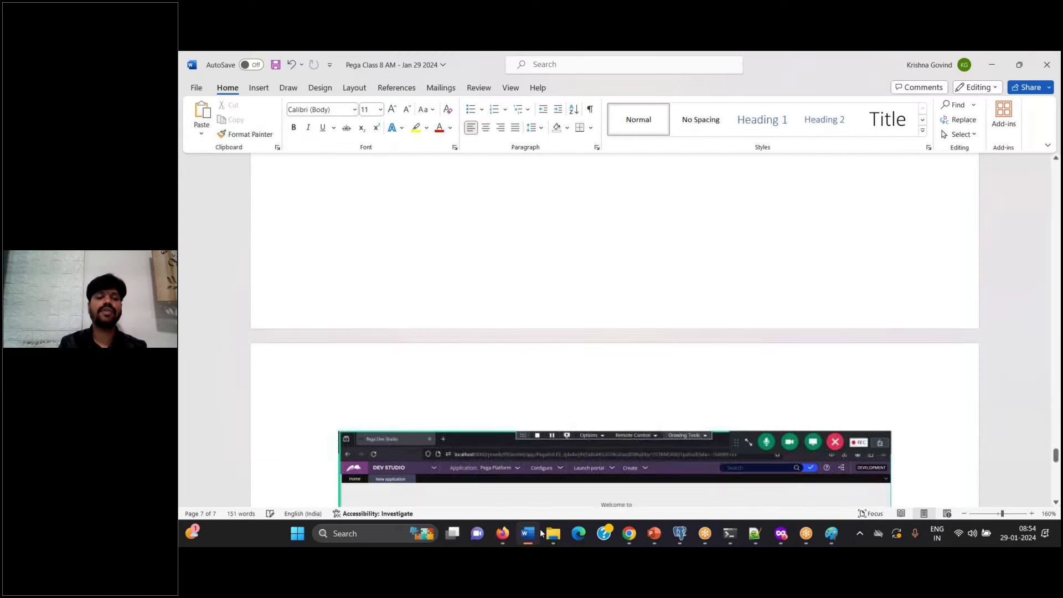
key(alt+Tab)
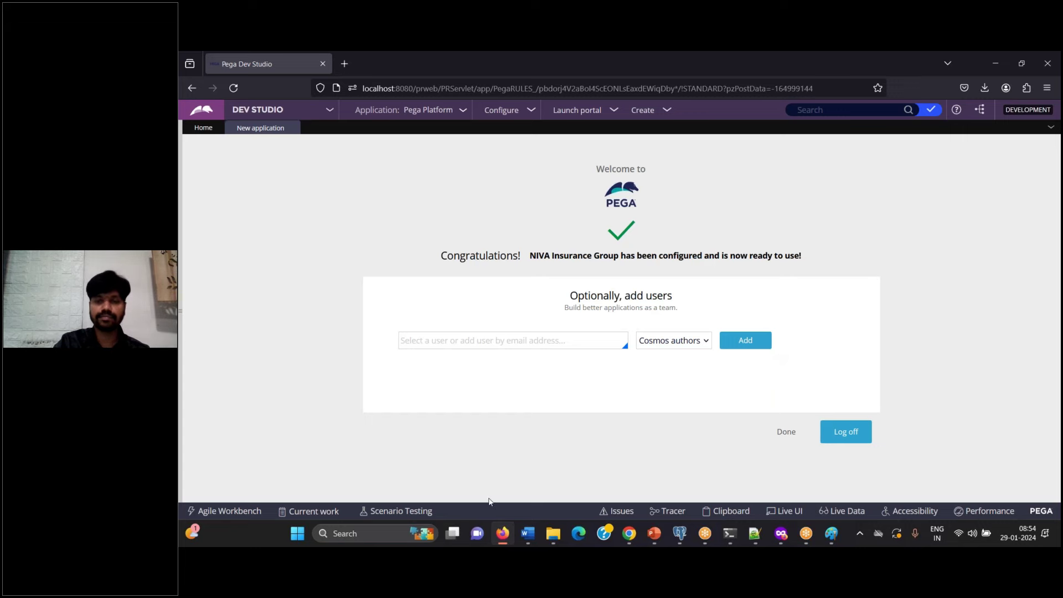
click(528, 533)
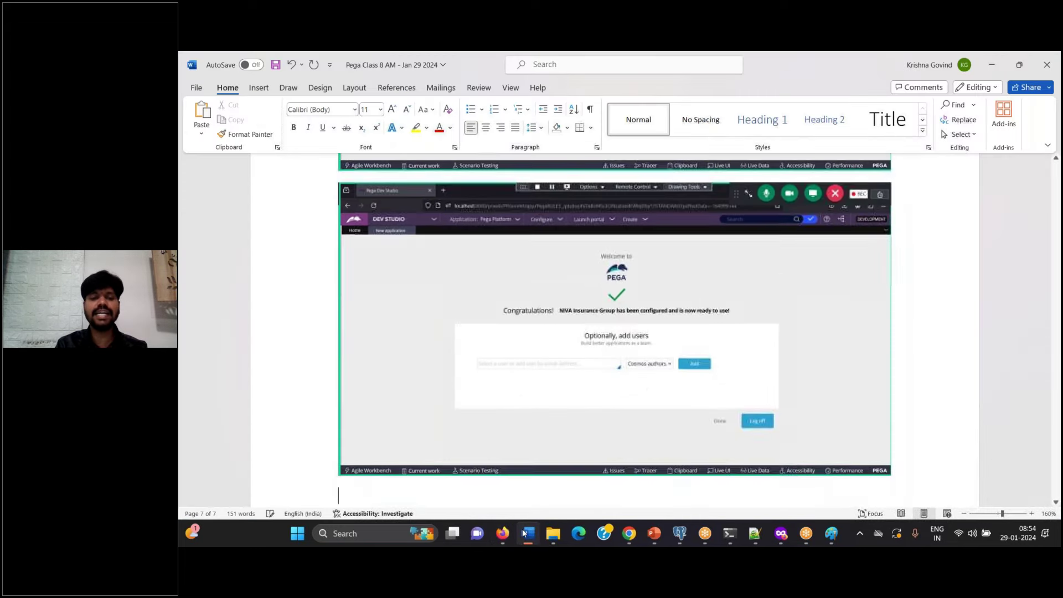
Step: Note in Word that Operator ID creation is pending and Pega defaults to Authors (Developer) operators
text(ate O)
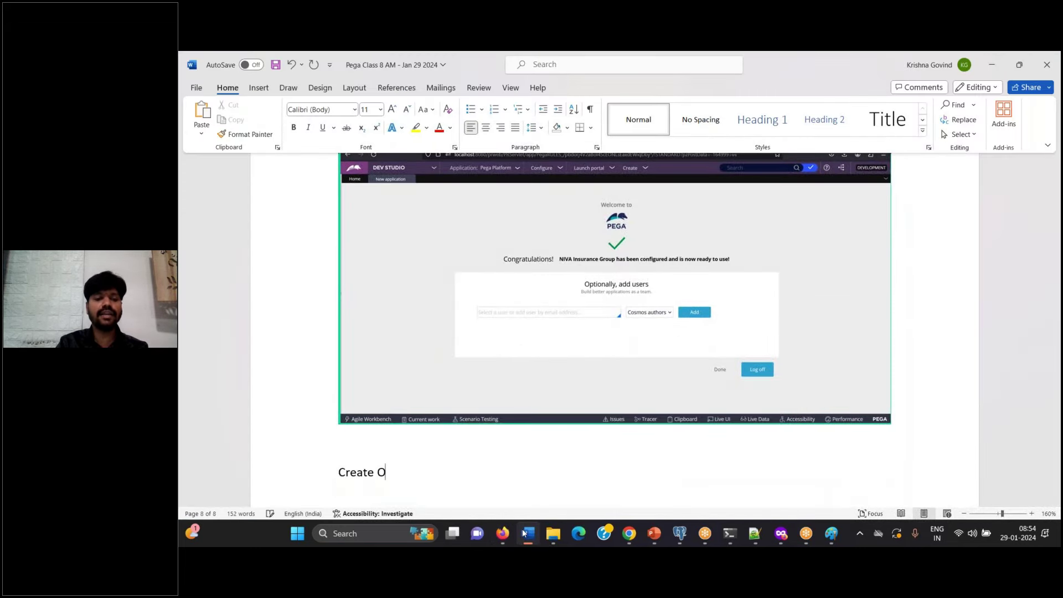
text(perator ID is)
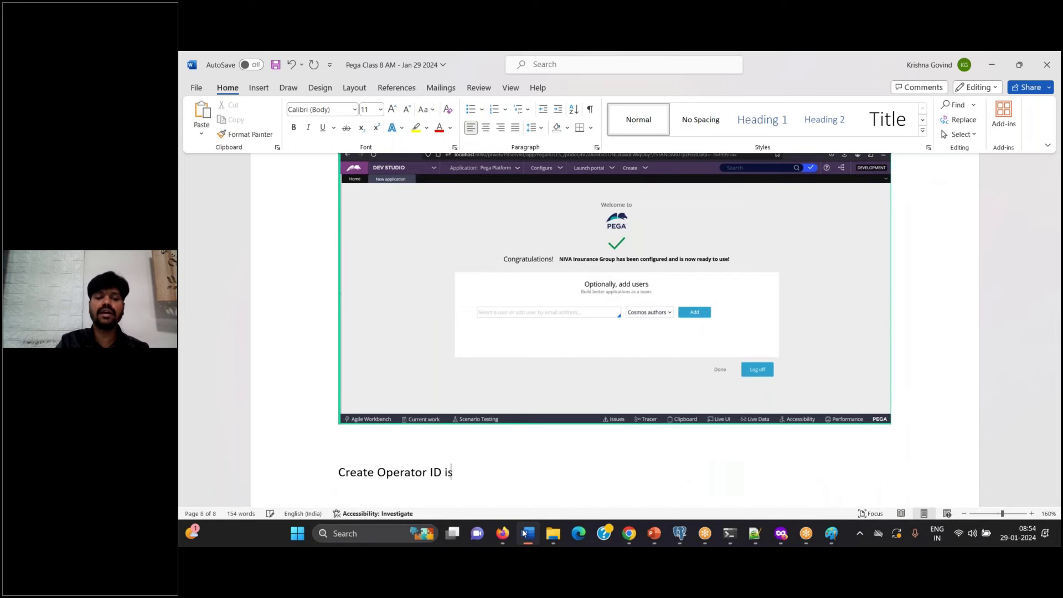
text( pen ding.)
key(BackSpace)
key(BackSpace)
key(BackSpace)
key(BackSpace)
key(BackSpace)
key(BackSpace)
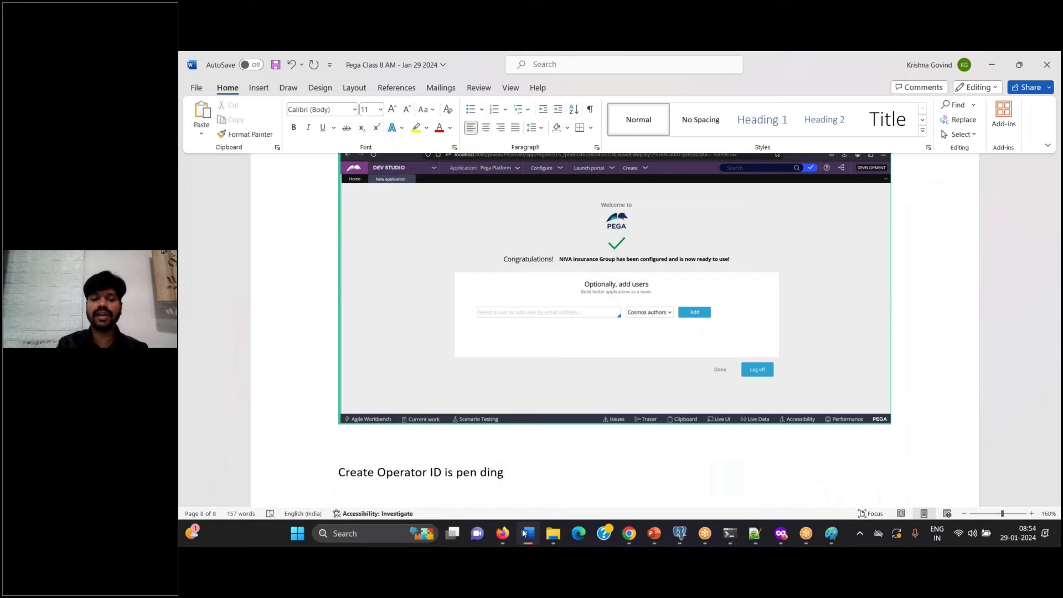
text(ding.)
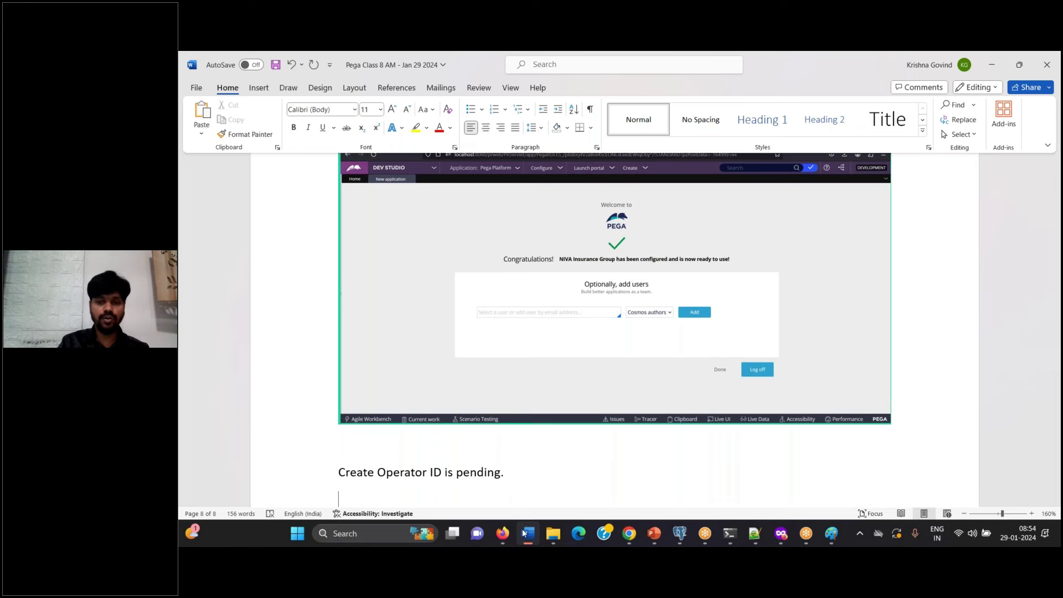
text(By default pega)
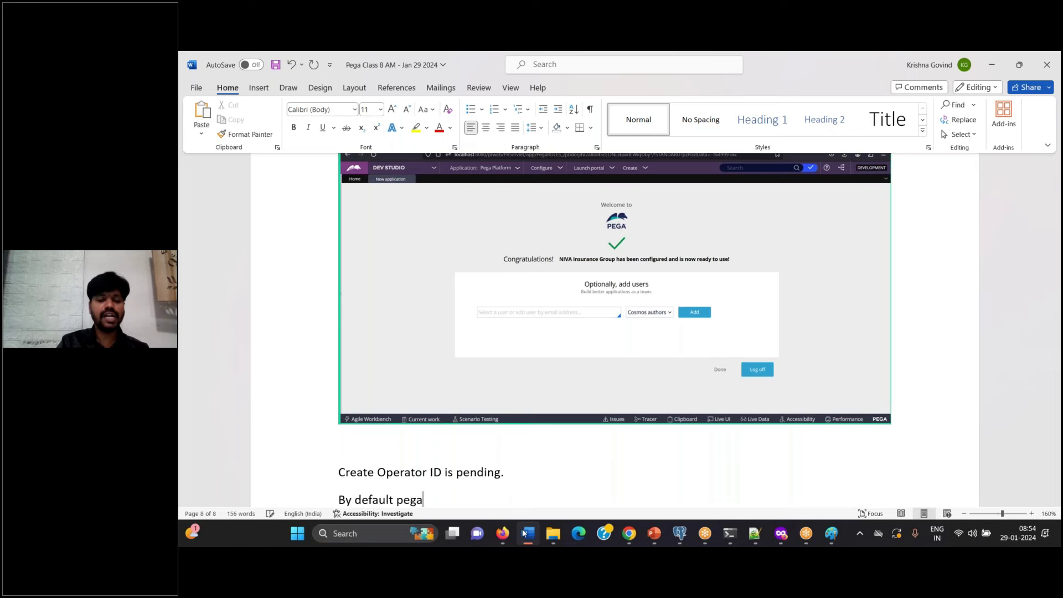
text( is allowing )
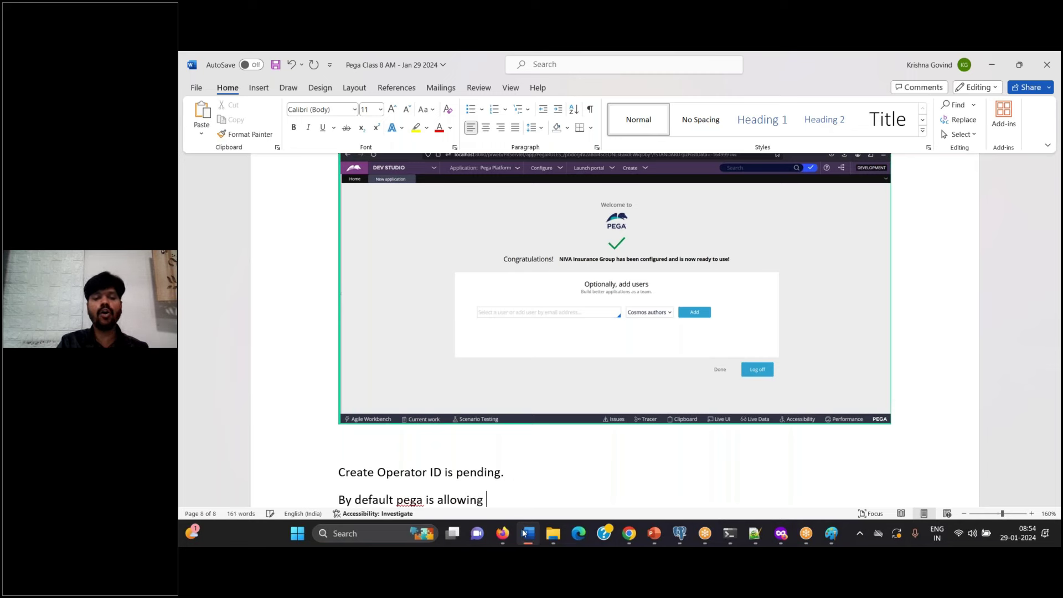
text(us to crate A)
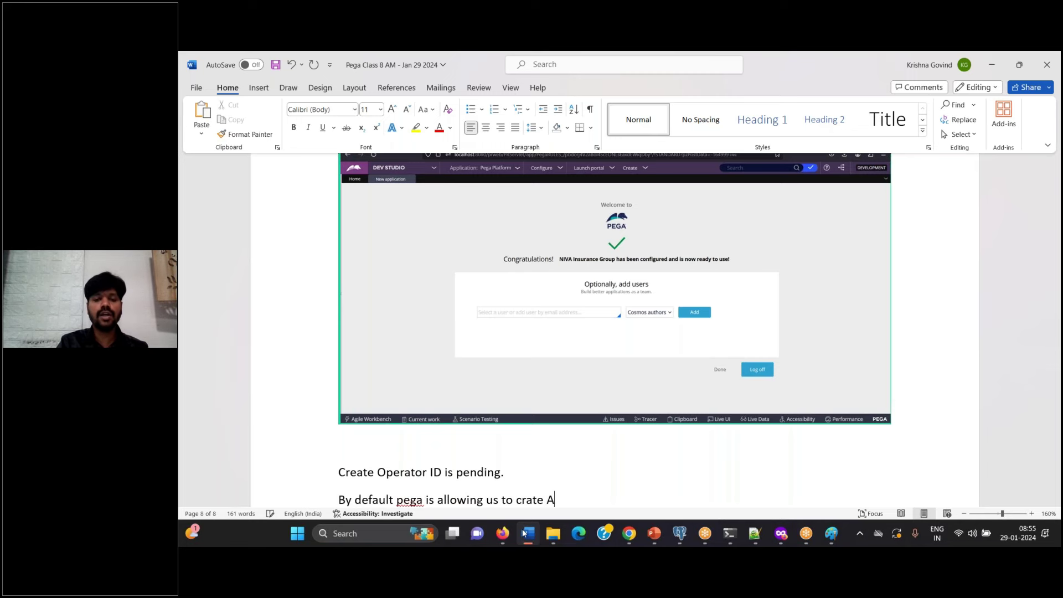
text(uto)
key(BackSpace)
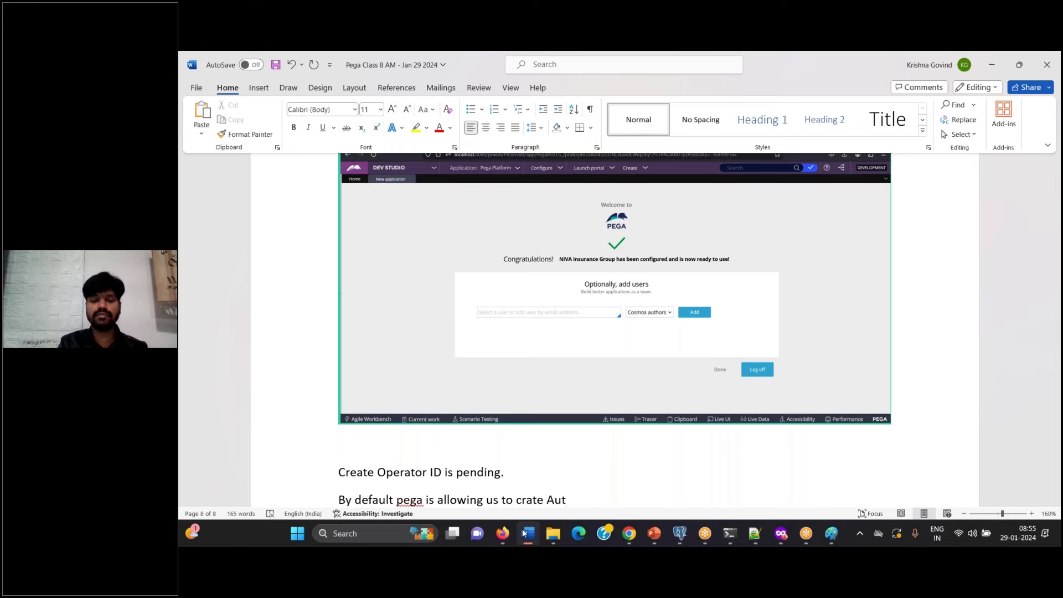
text(hors )
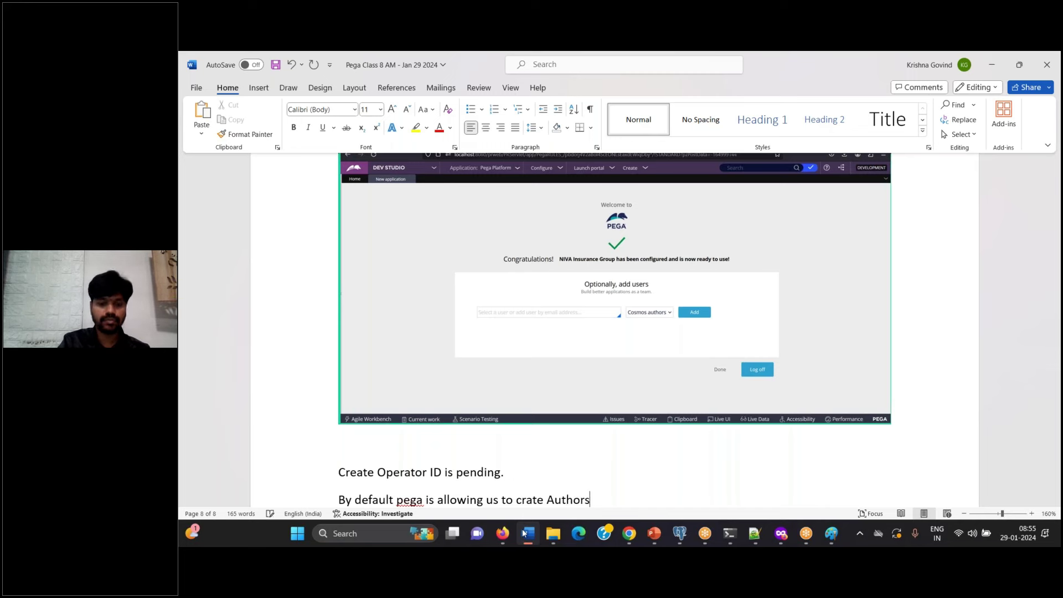
text(opera)
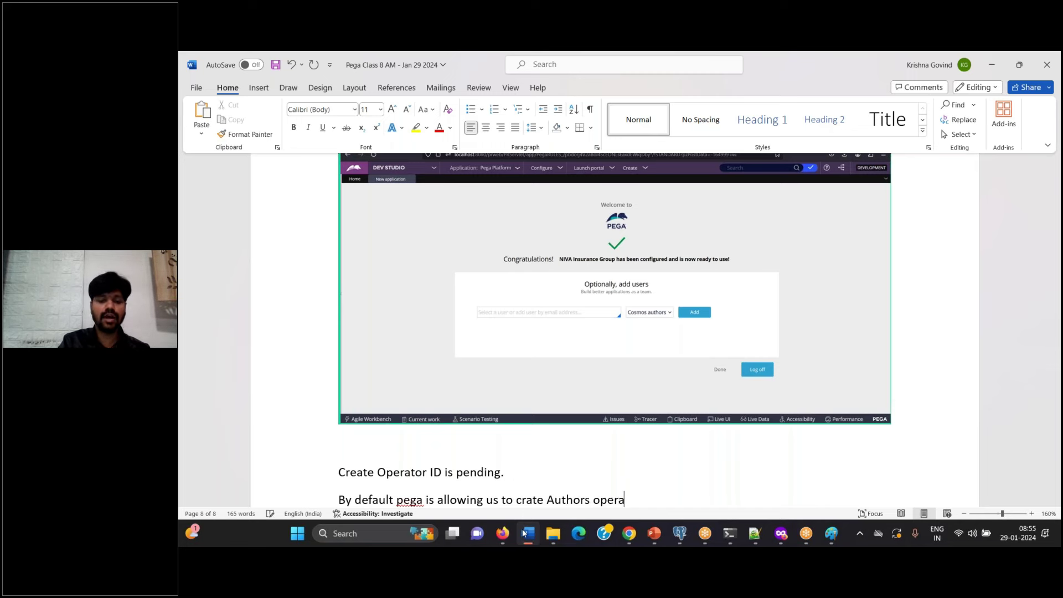
text(tor means D)
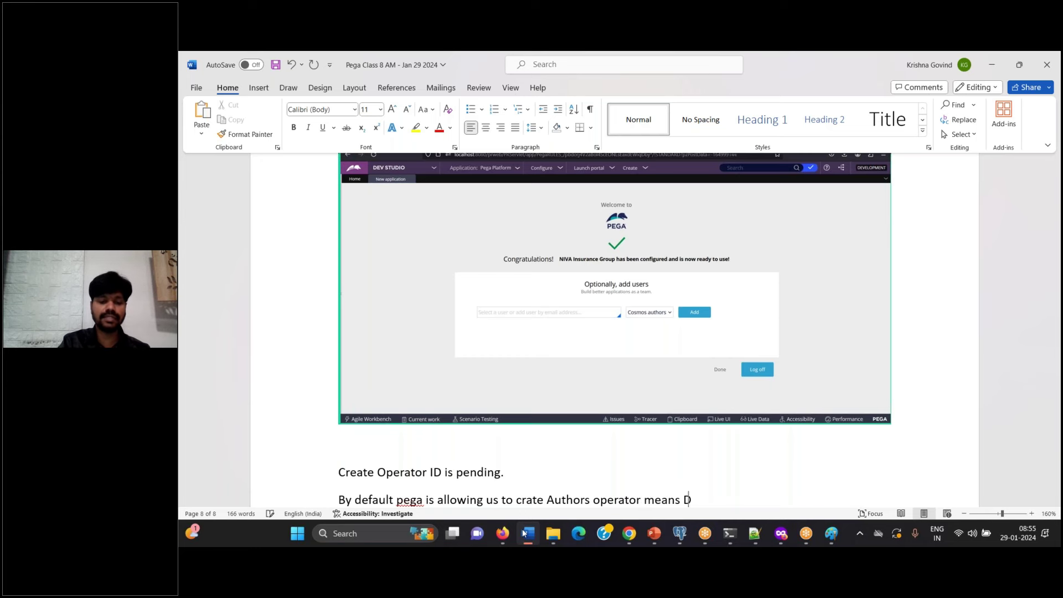
text(eveloper Op)
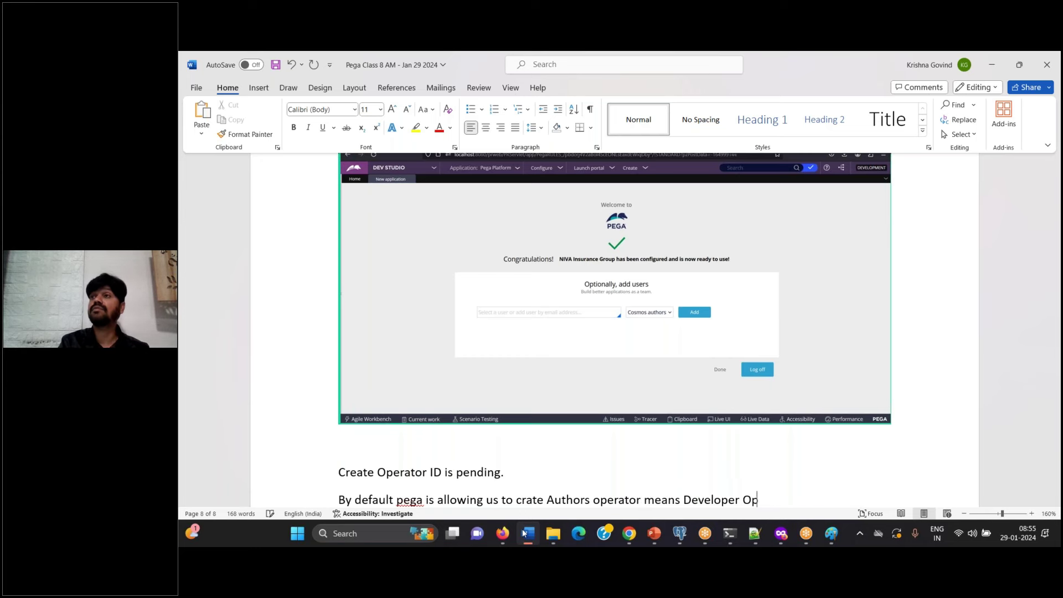
text(erator.)
key(Return)
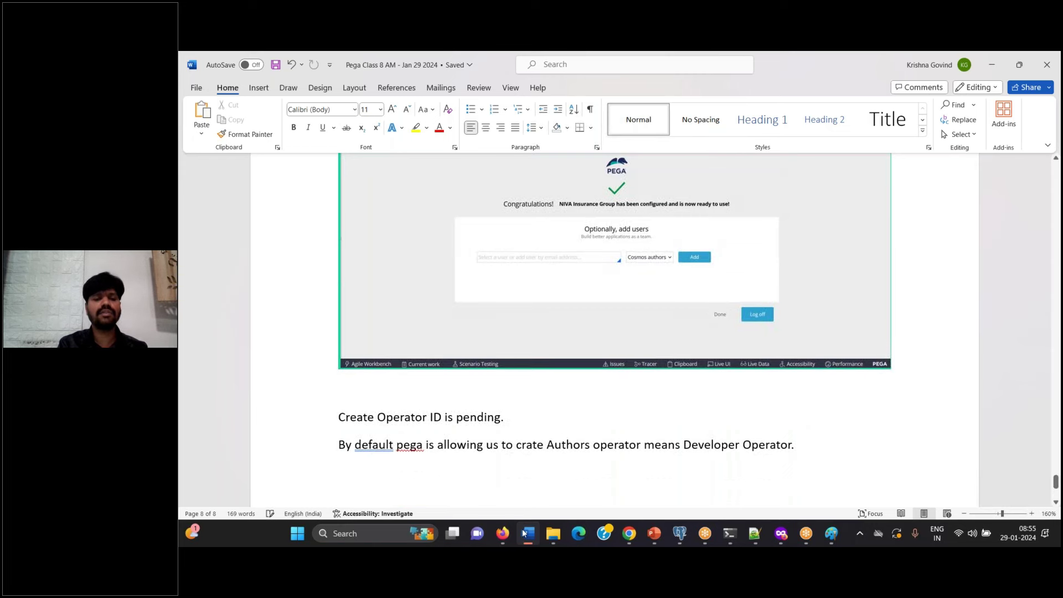
click(502, 533)
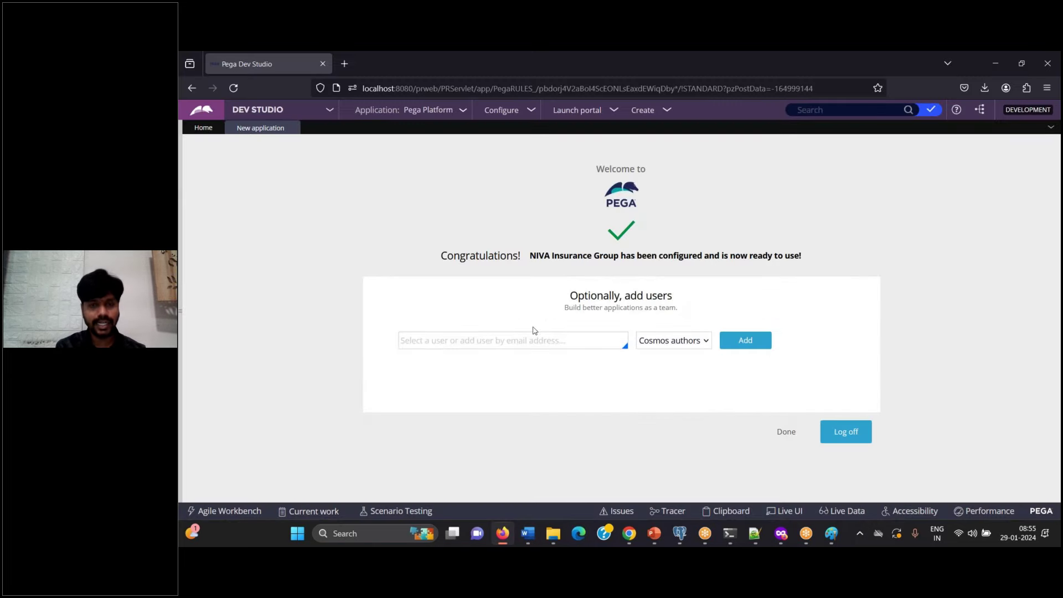
Step: Enter the new developer's e-mail address in the add-users field under Cosmos authors
click(432, 344)
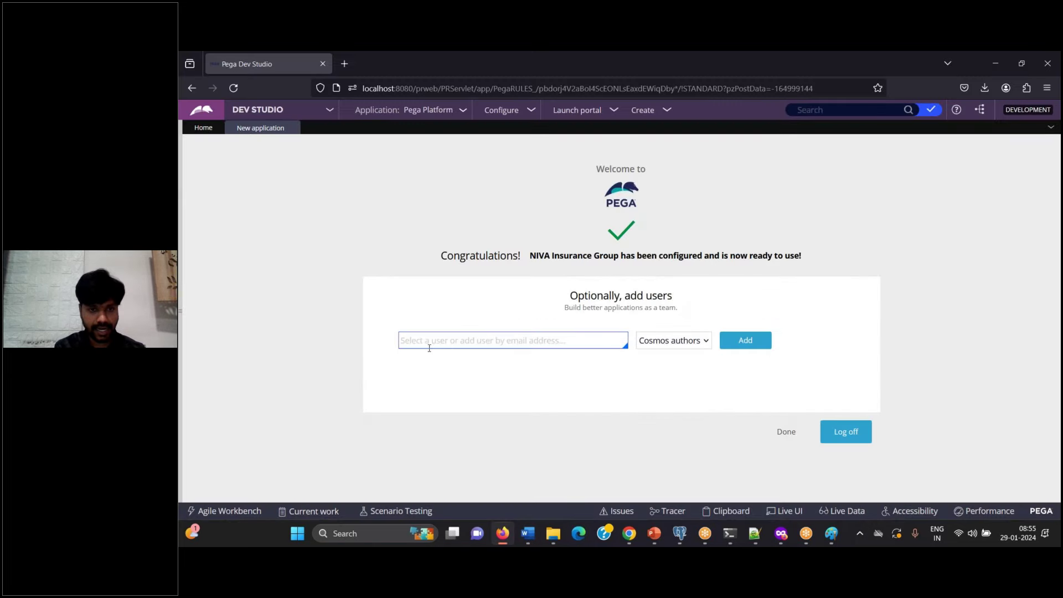
click(516, 342)
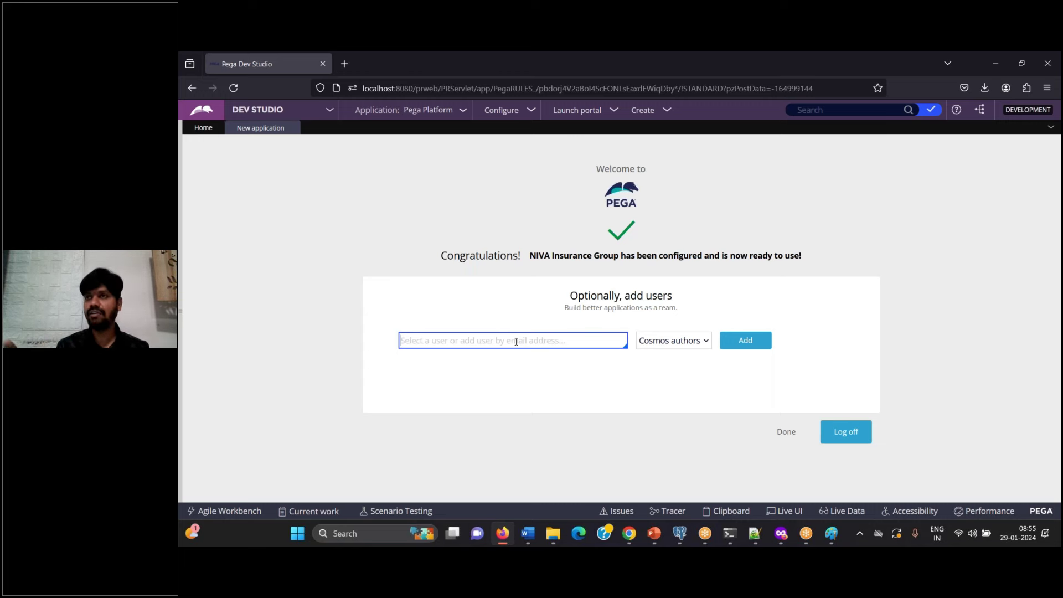
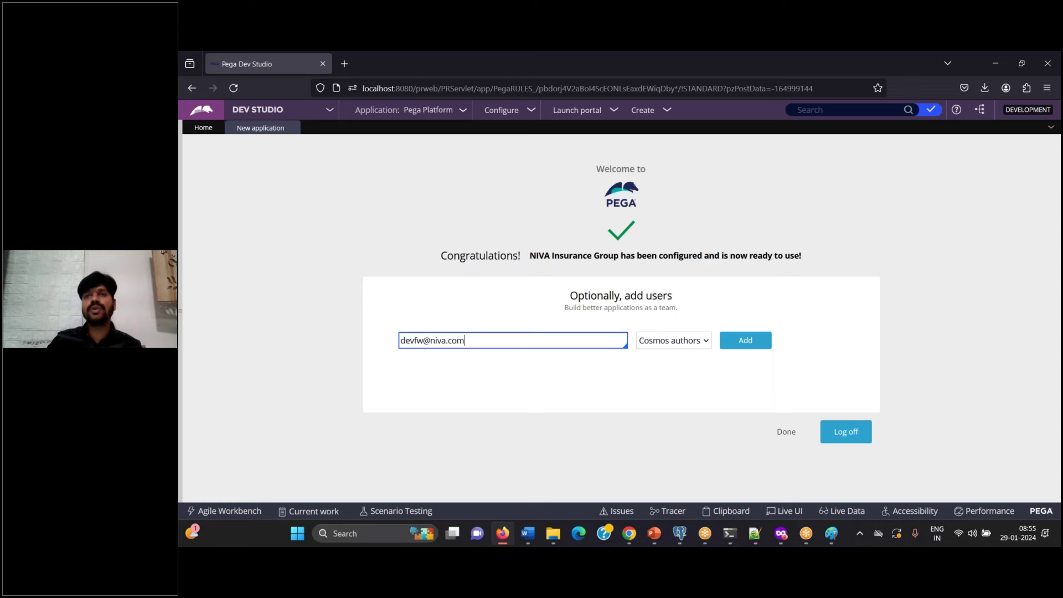
key(ctrl+a)
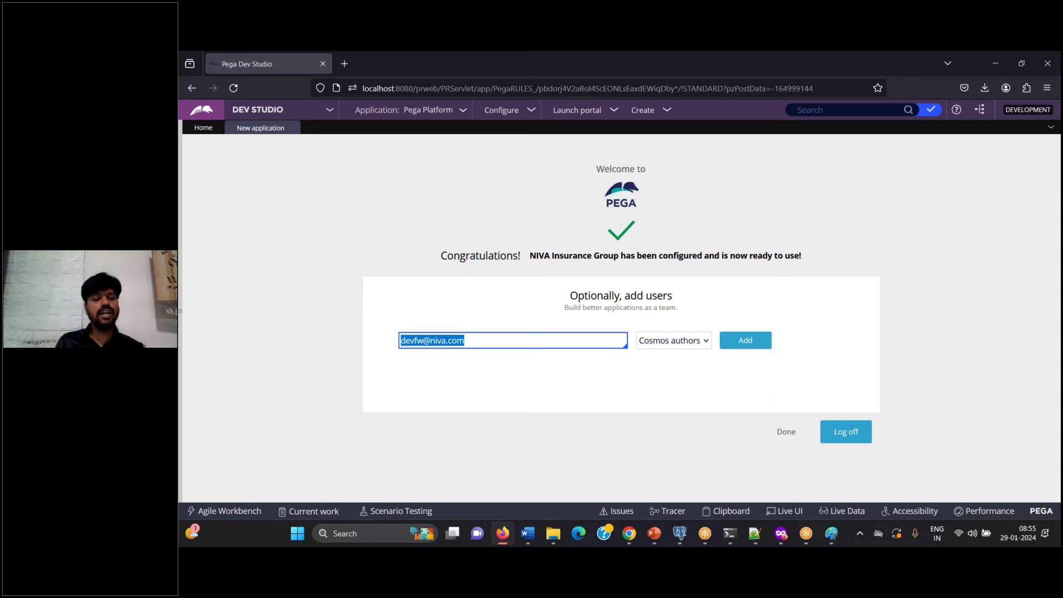
click(529, 533)
Step: Paste the add-users screenshot into Word with the note 'Click on Add'
key(ctrl+v)
key(Return)
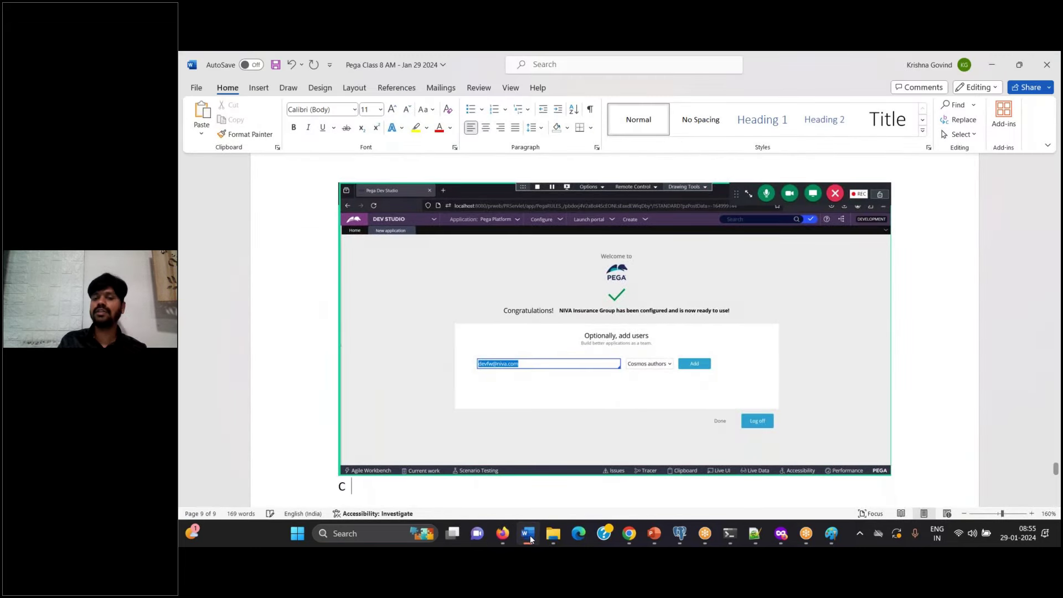
text(Click on Add)
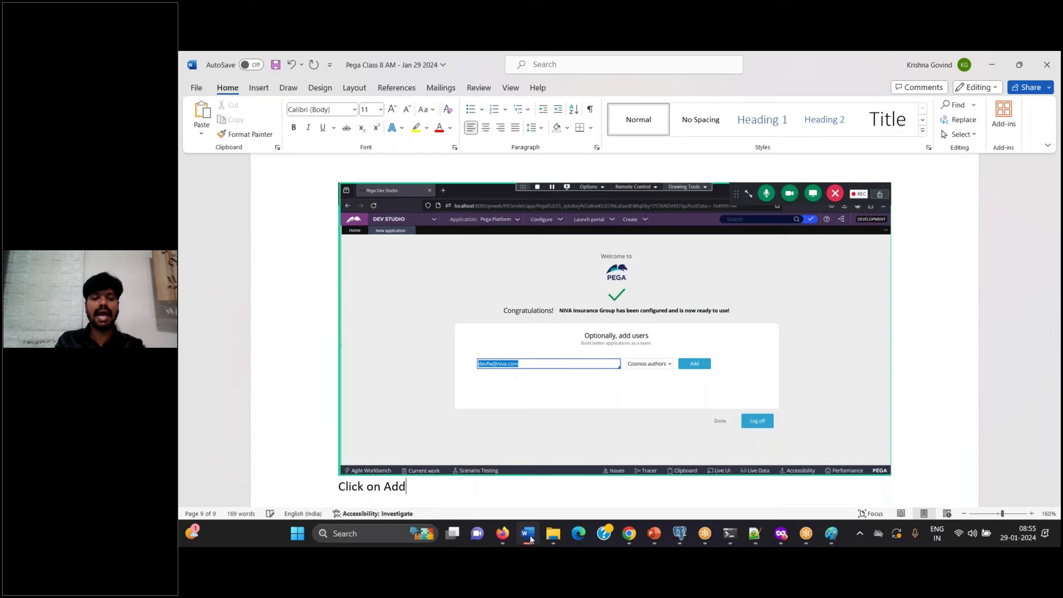
key(Return)
Step: Add the entered developer user to the NIVA application
click(502, 533)
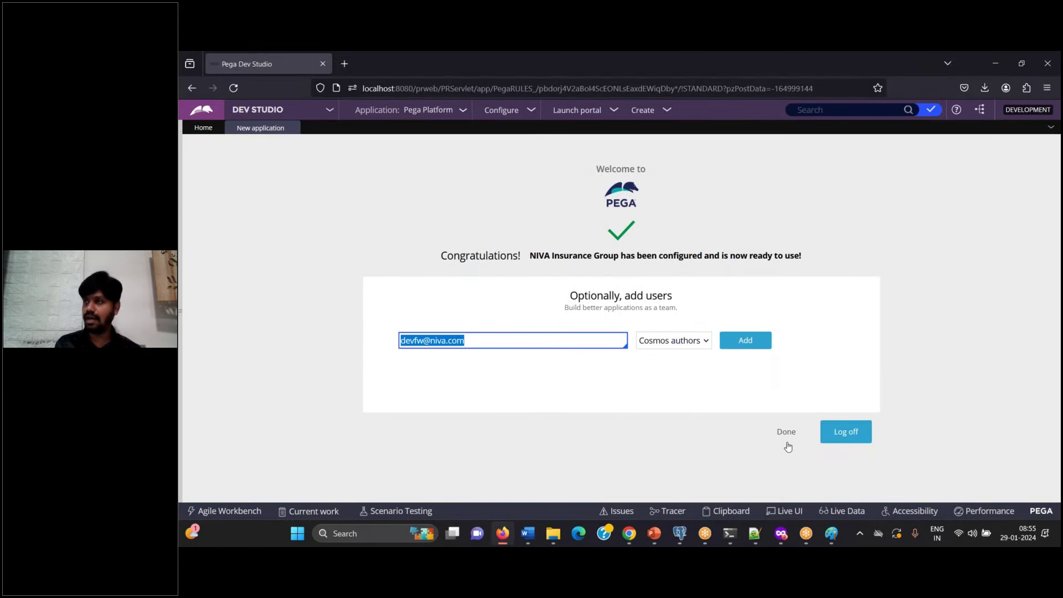
click(745, 348)
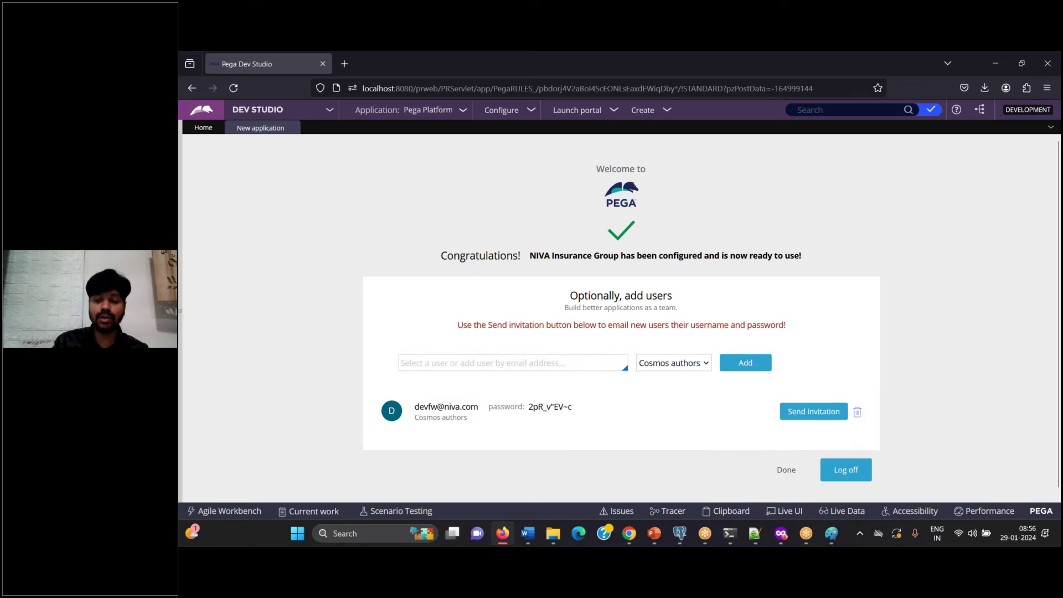
click(527, 533)
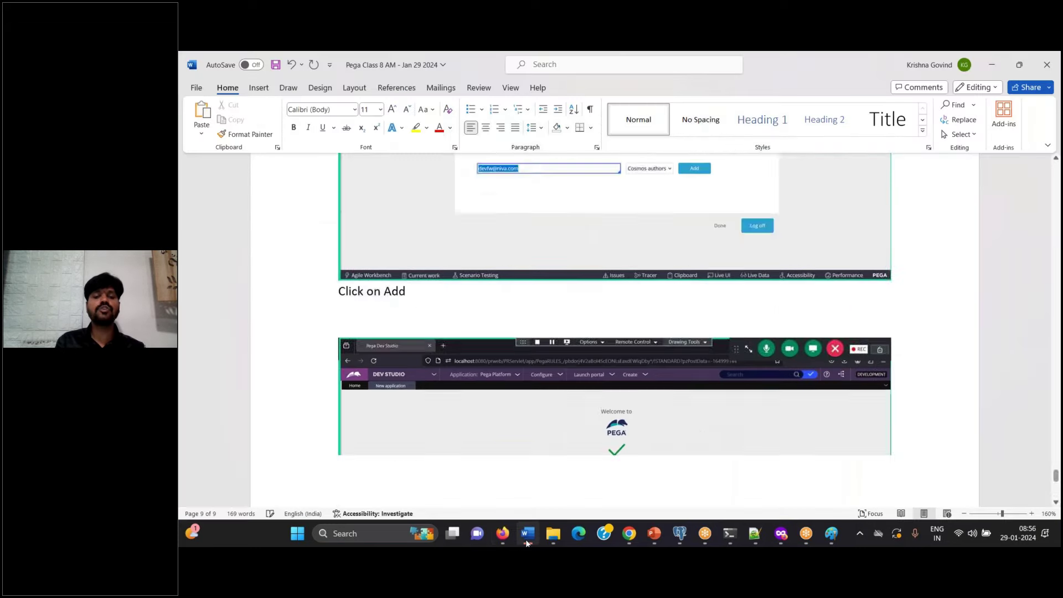
Step: Close the stray Word window and add the note 'Ignore RED color message.'
middle_click(527, 530)
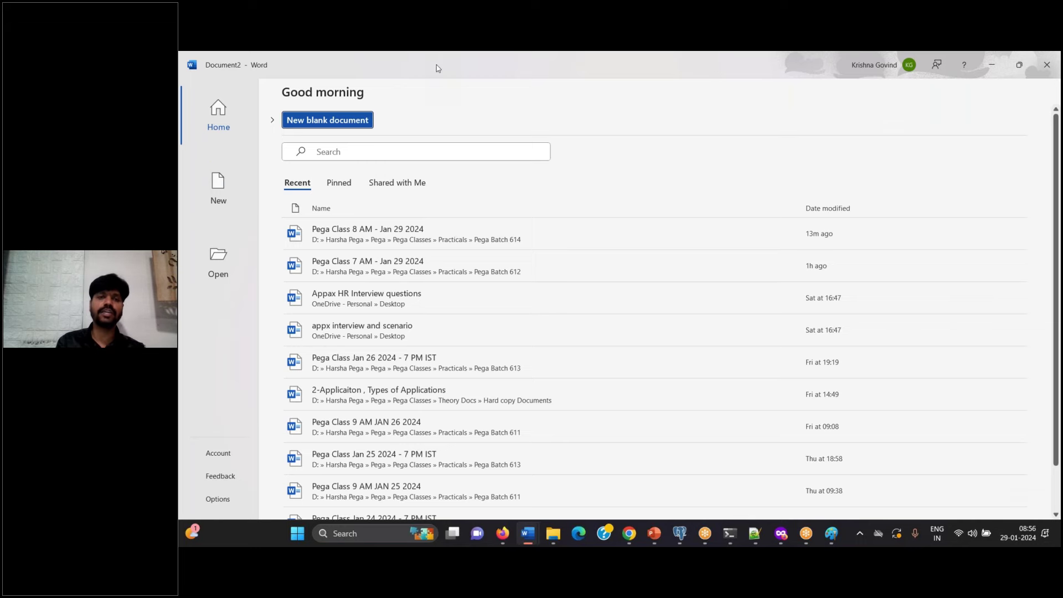
double_click(440, 71)
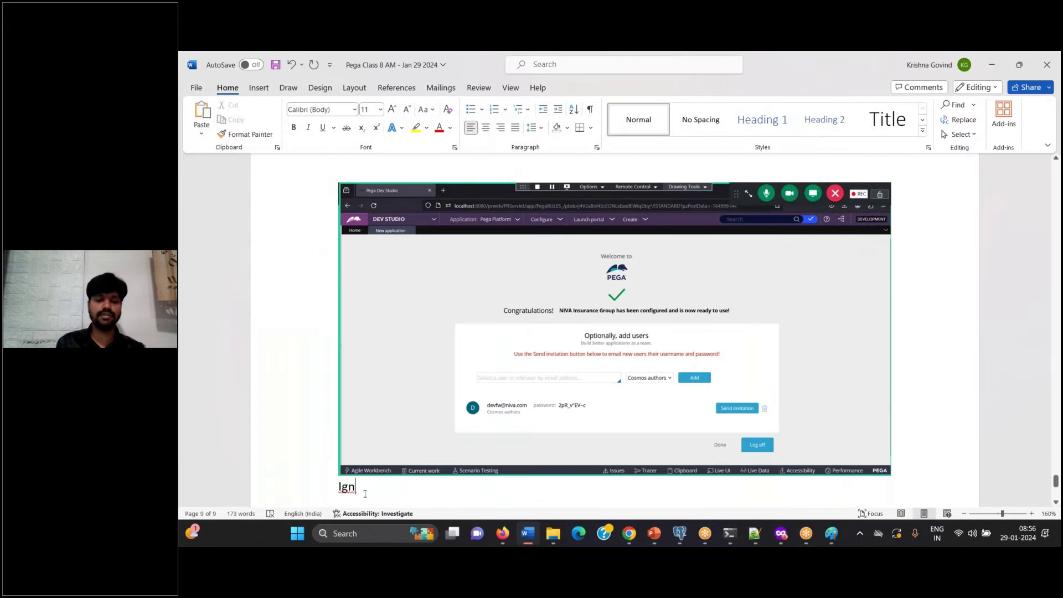
key(BackSpace)
key(BackSpace)
key(BackSpace)
text(Ignore RED color)
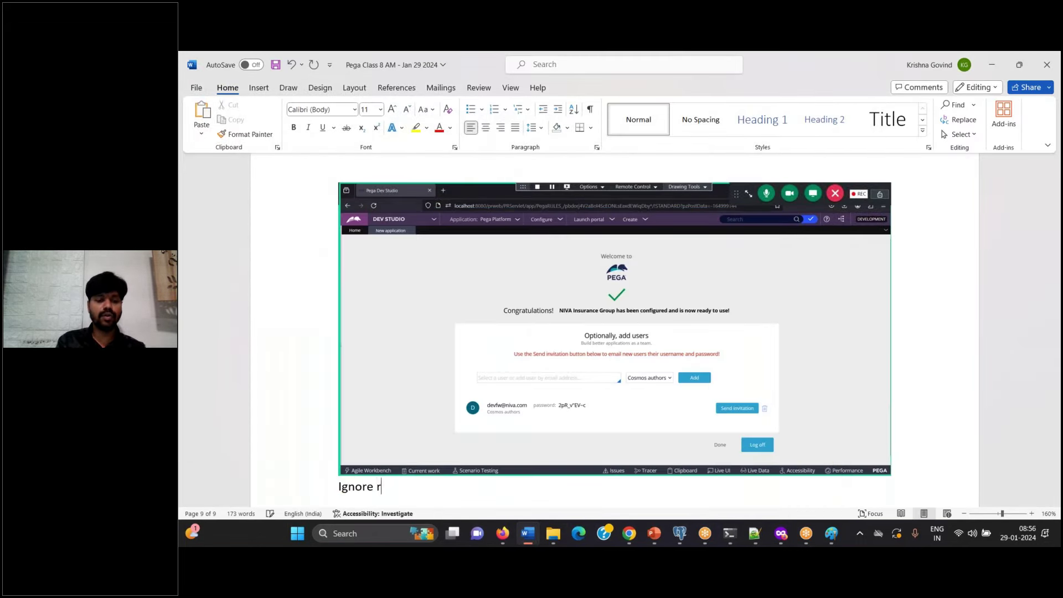
key(BackSpace)
text(RED color )
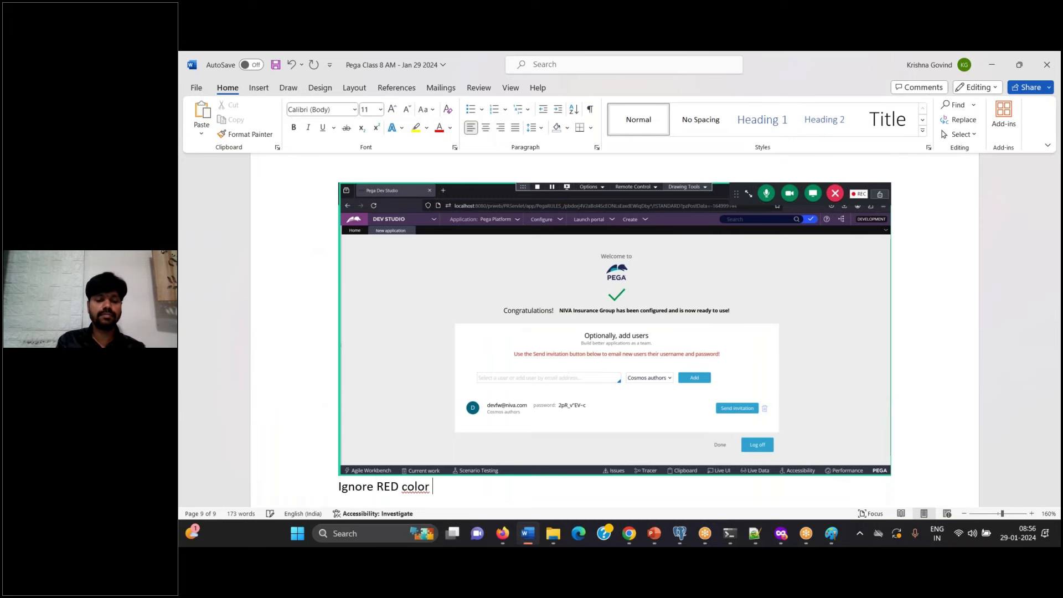
text(message.)
key(Return)
key(Return)
Step: Note copying the login ID and password into a notepad, save, and select the new credentials in Pega
text(Cop)
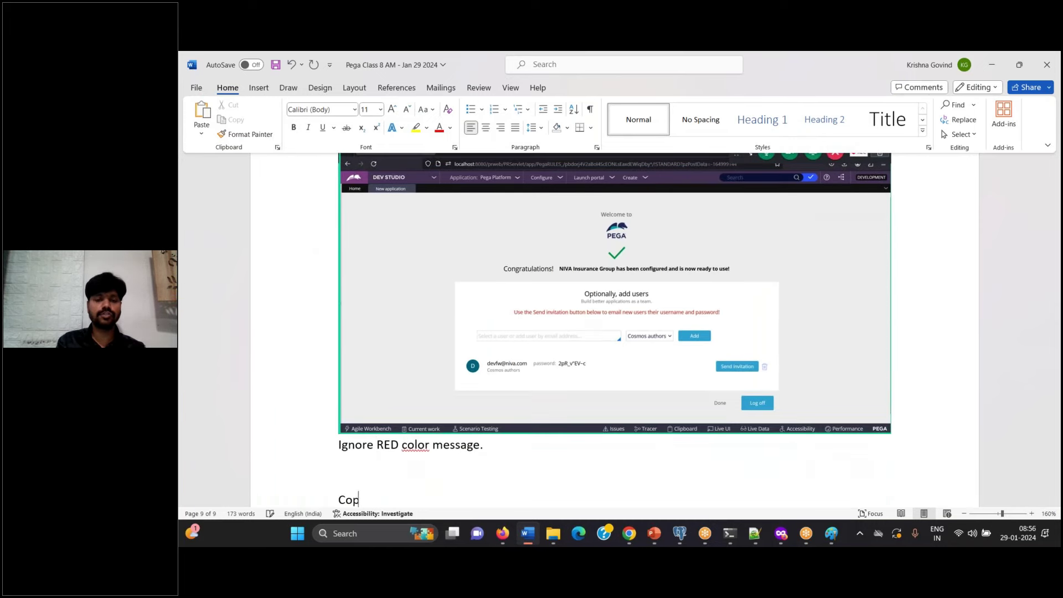
text(y this login)
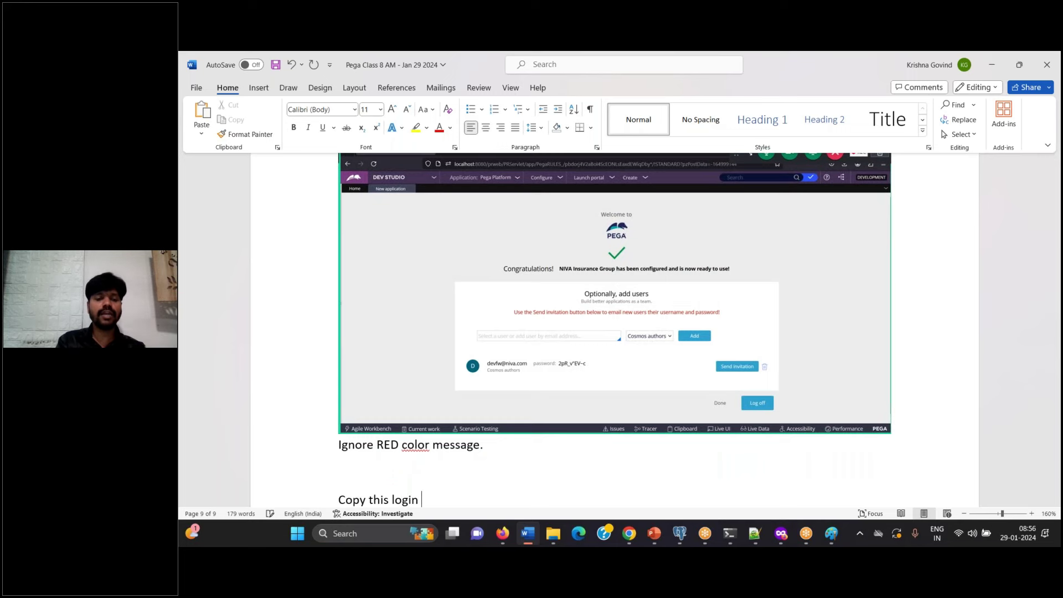
text( ID and Passwor)
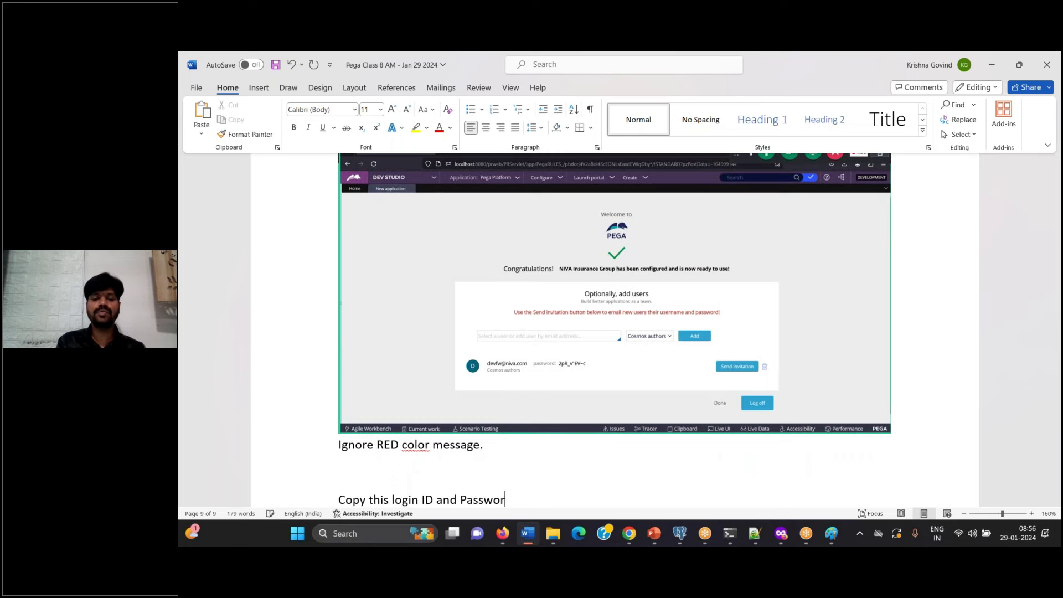
text(d into a note)
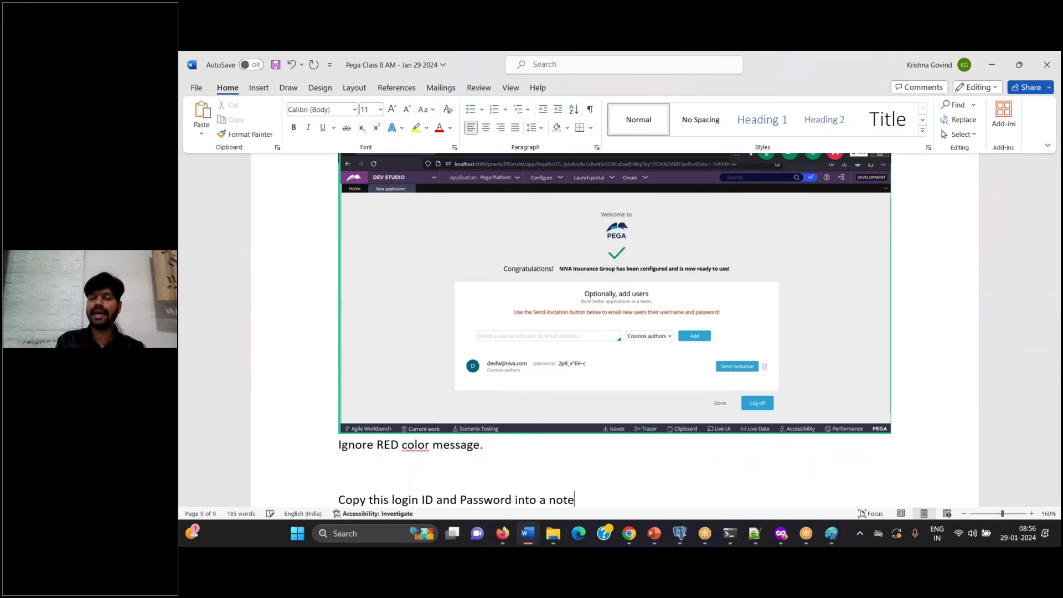
text(pad and save it.)
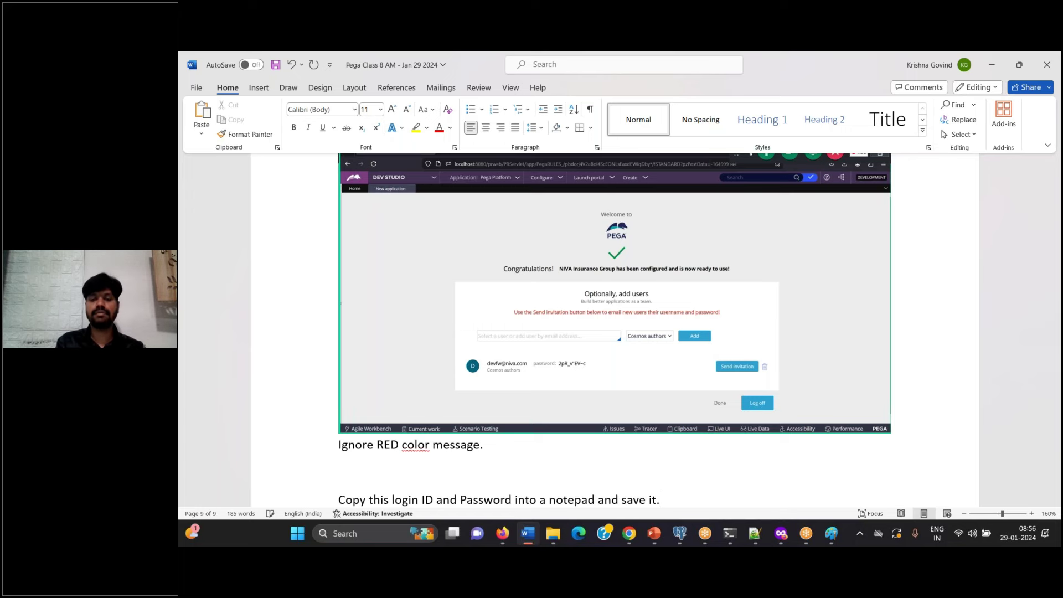
key(Return)
key(Return)
key(ctrl+s)
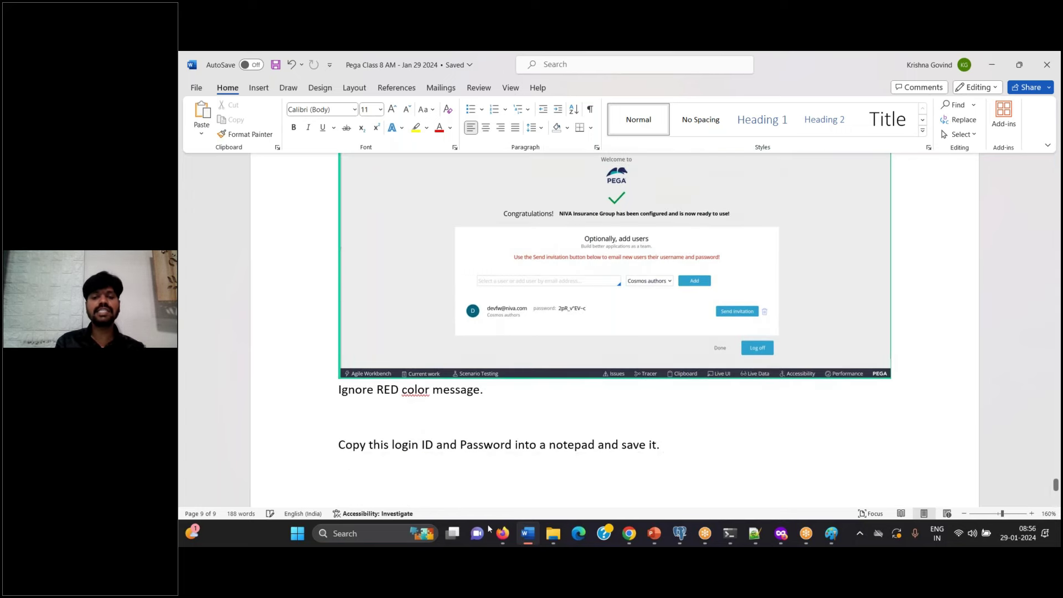
click(499, 533)
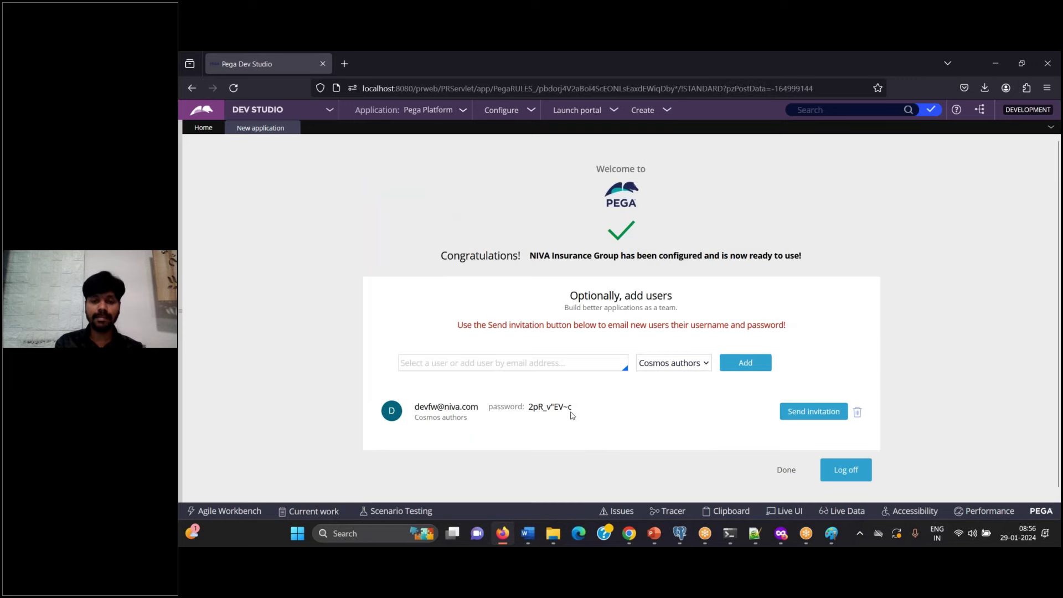
drag(573, 410, 415, 406)
key(ctrl+c)
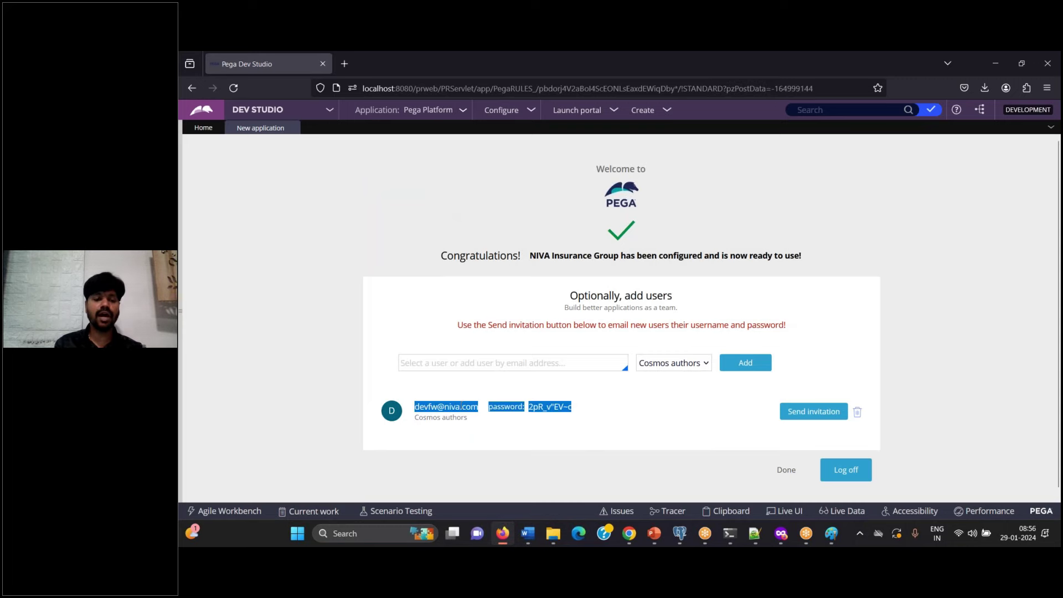
Step: Paste the new user's login ID and password below line 275 in Notepad++ and save
click(755, 533)
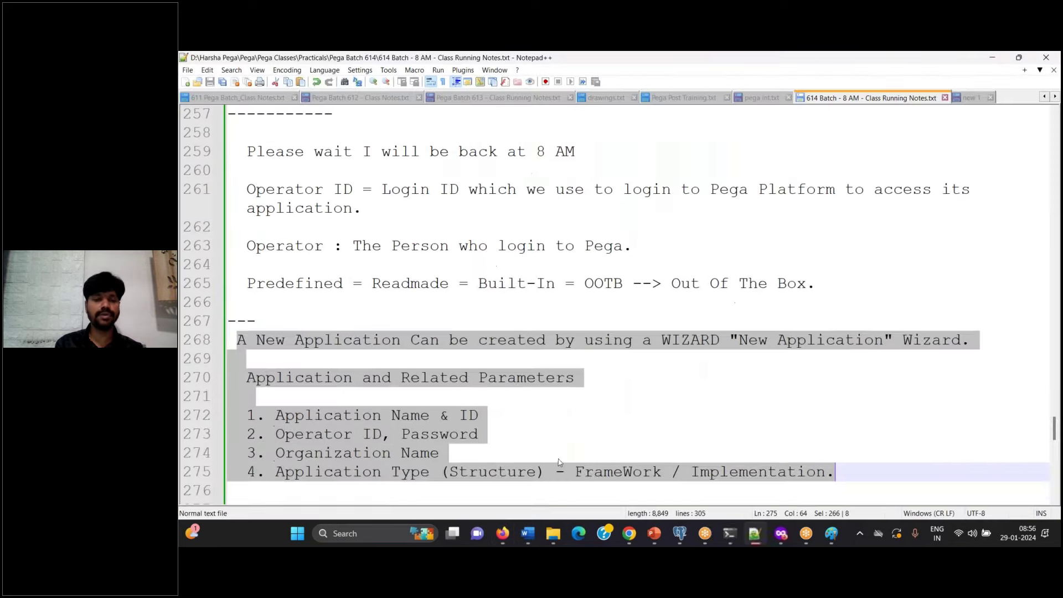
click(559, 463)
key(ctrl+v)
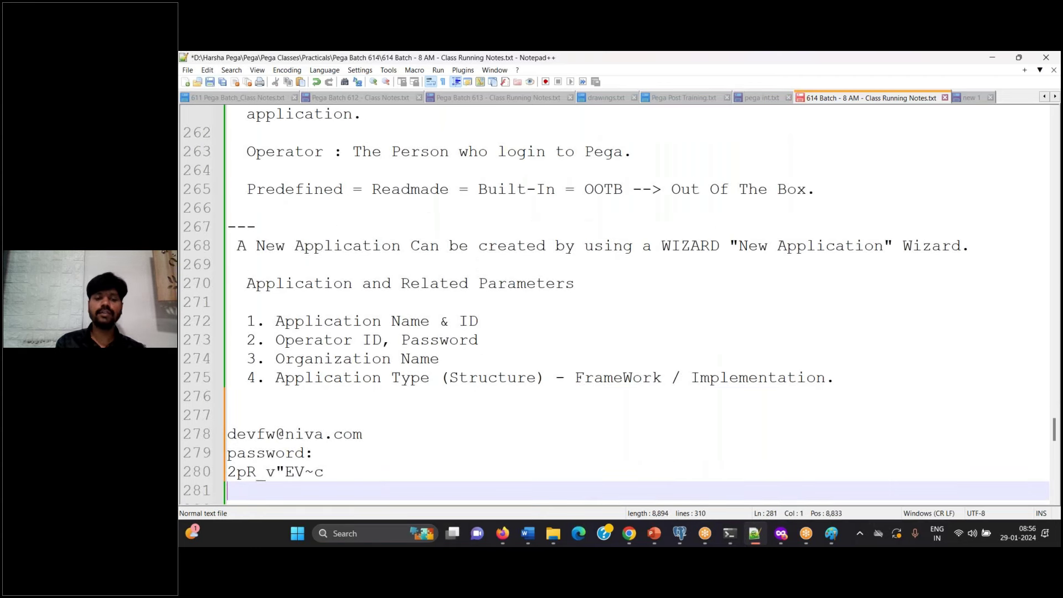
key(Return)
key(ctrl+s)
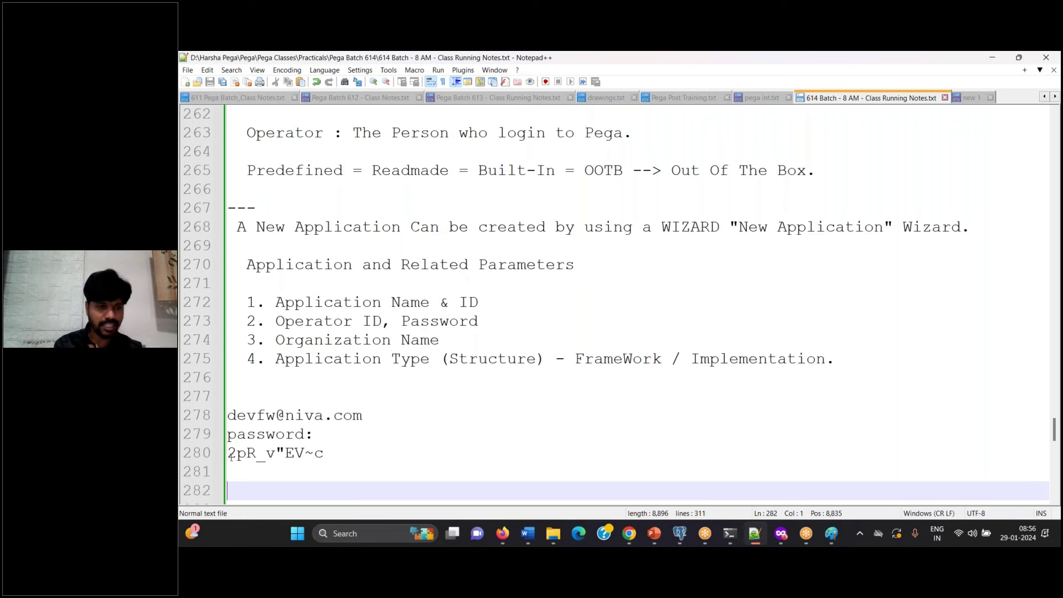
Step: Finish the optional add-users step in Dev Studio
drag(229, 454, 370, 453)
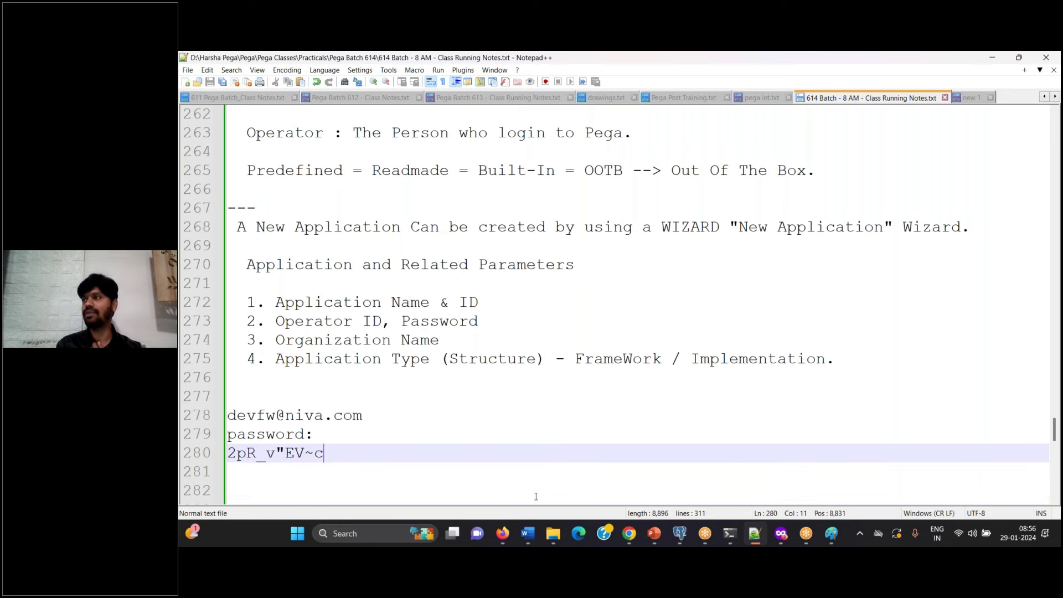
click(504, 540)
click(699, 417)
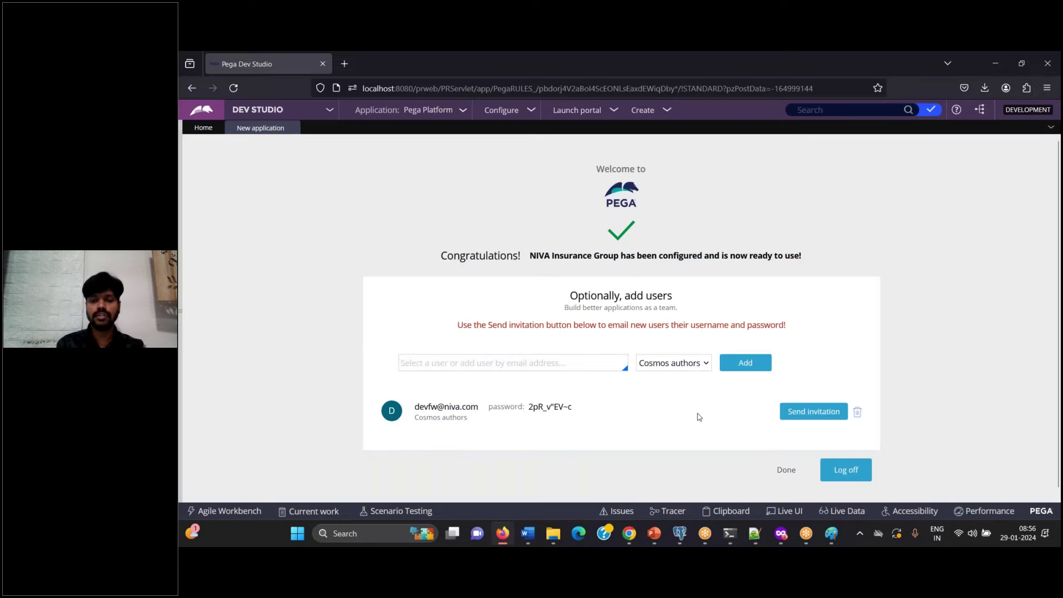
click(786, 470)
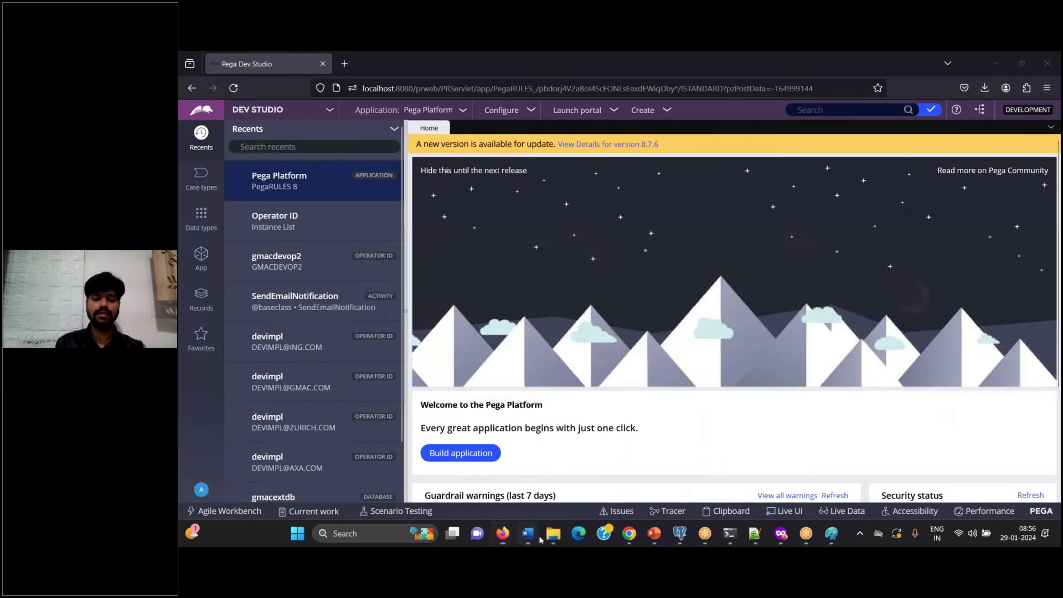
Step: Paste the Pega screenshot into Word, close the stray window, and note 'Click on Done.'
click(537, 536)
key(ctrl+v)
text(Clcim)
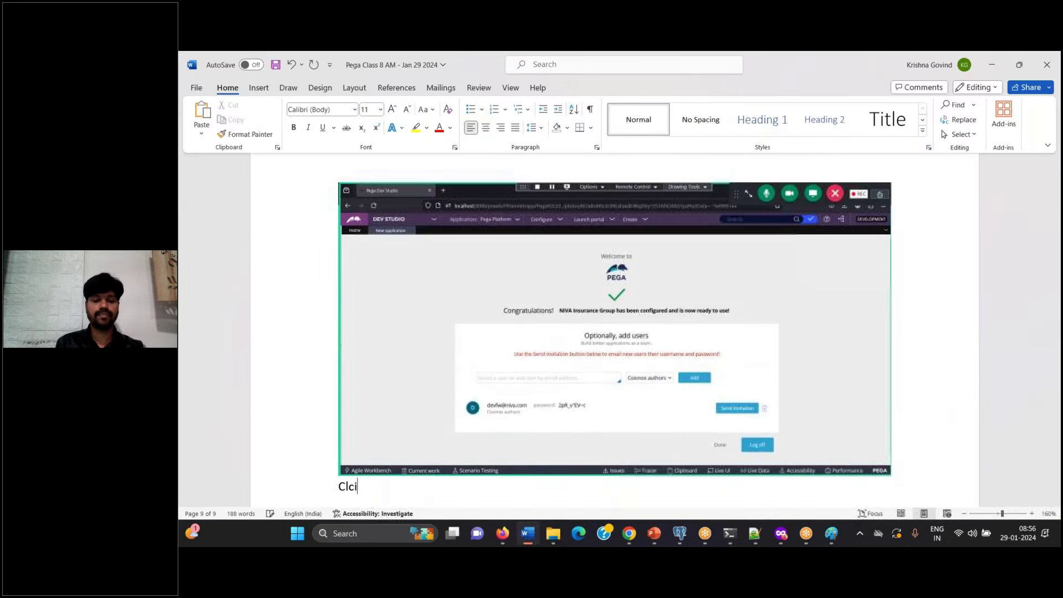
shift+click(528, 533)
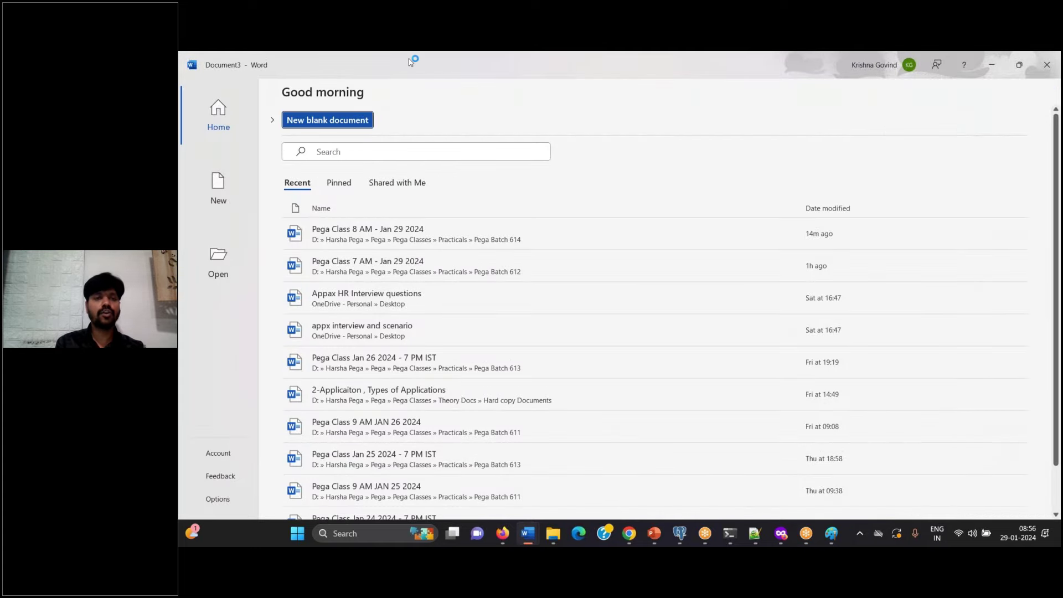
drag(410, 61, 412, 197)
click(820, 196)
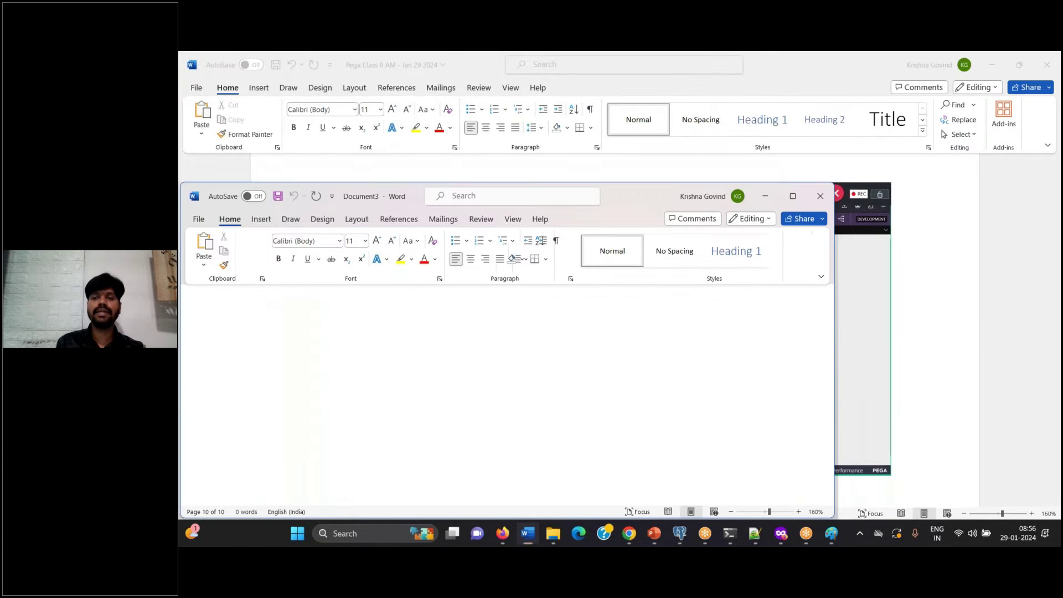
key(BackSpace)
key(BackSpace)
key(BackSpace)
text(ick on Done.)
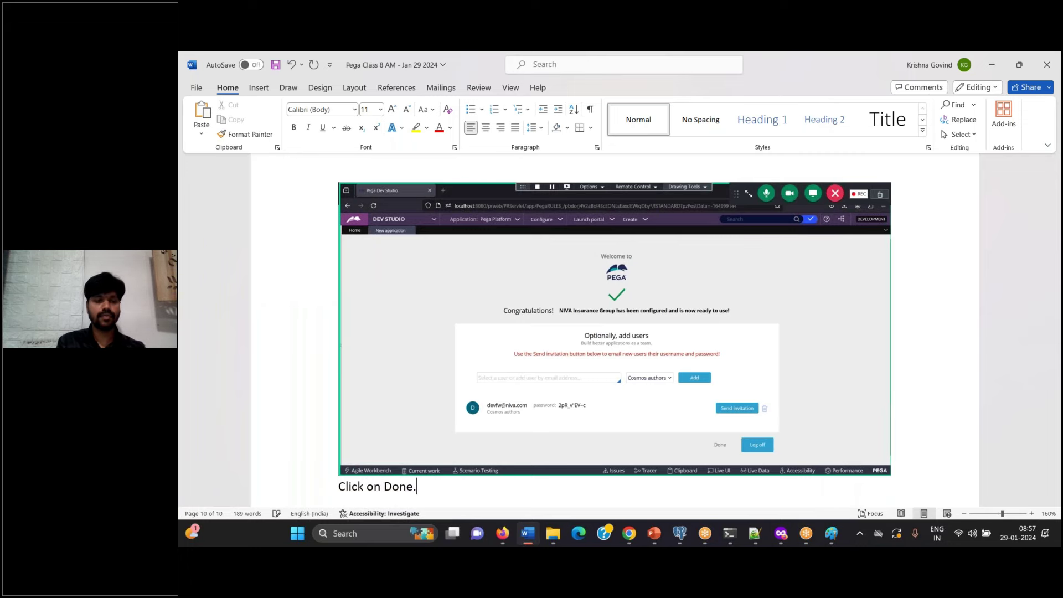
key(Return)
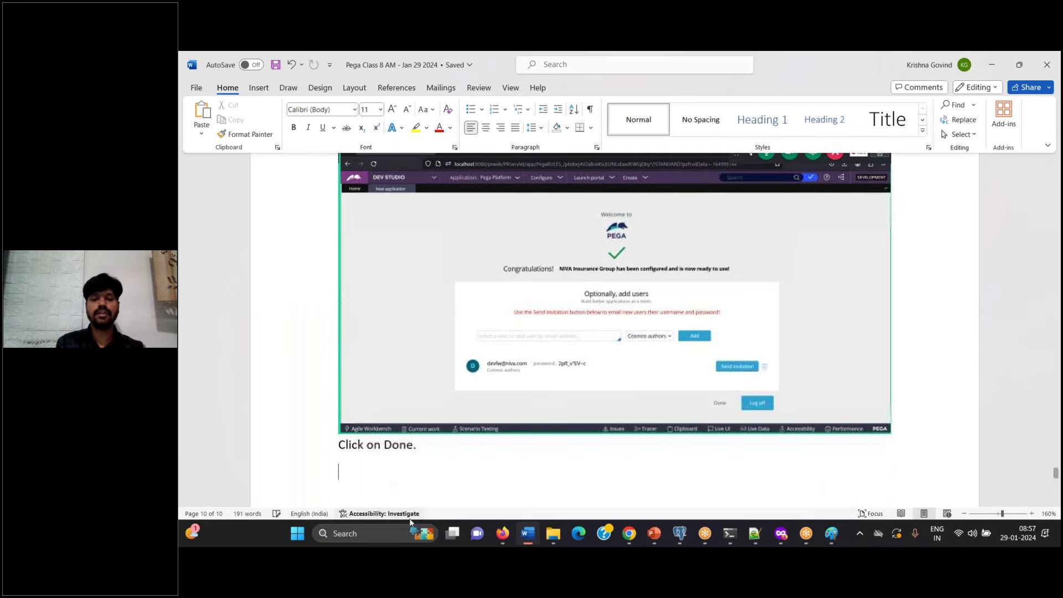
Step: Paste the home page screenshot, add the log-off and log-back-in note, then a separate 'Done.' line
click(496, 539)
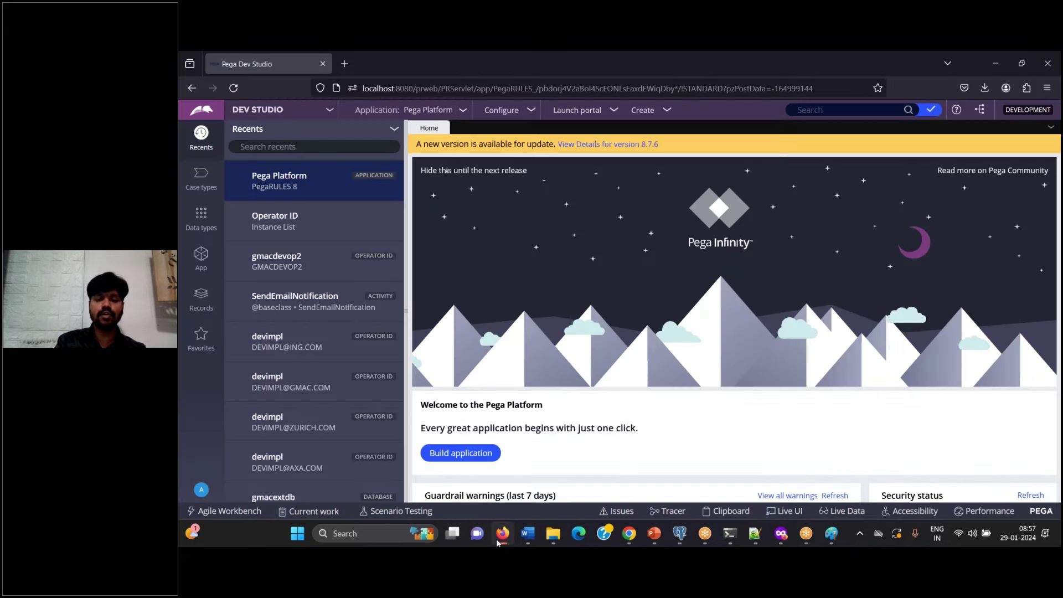
click(496, 539)
key(ctrl+v)
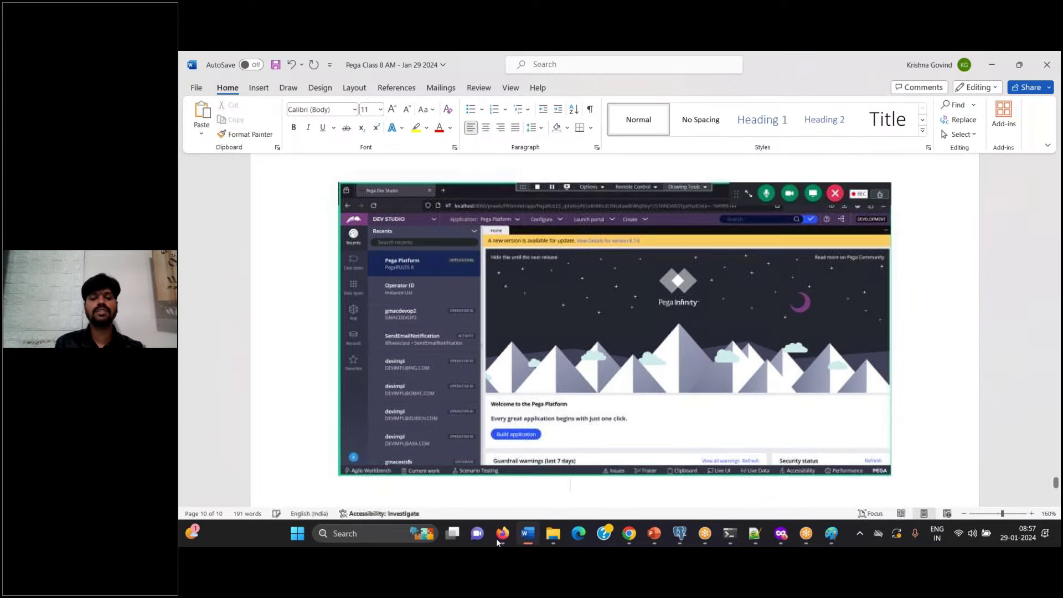
text(Now, )
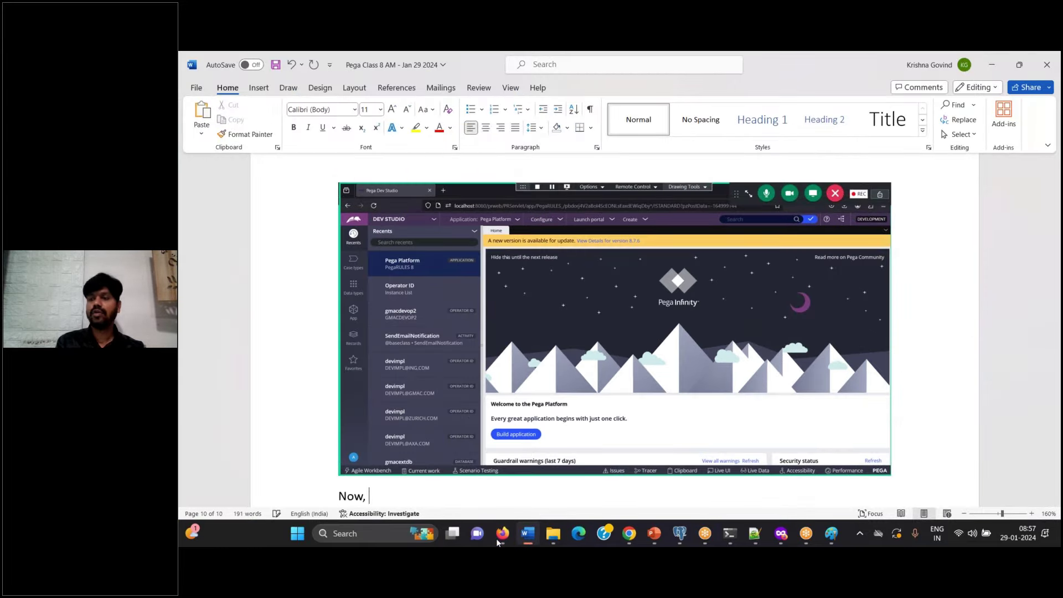
text(We log off h)
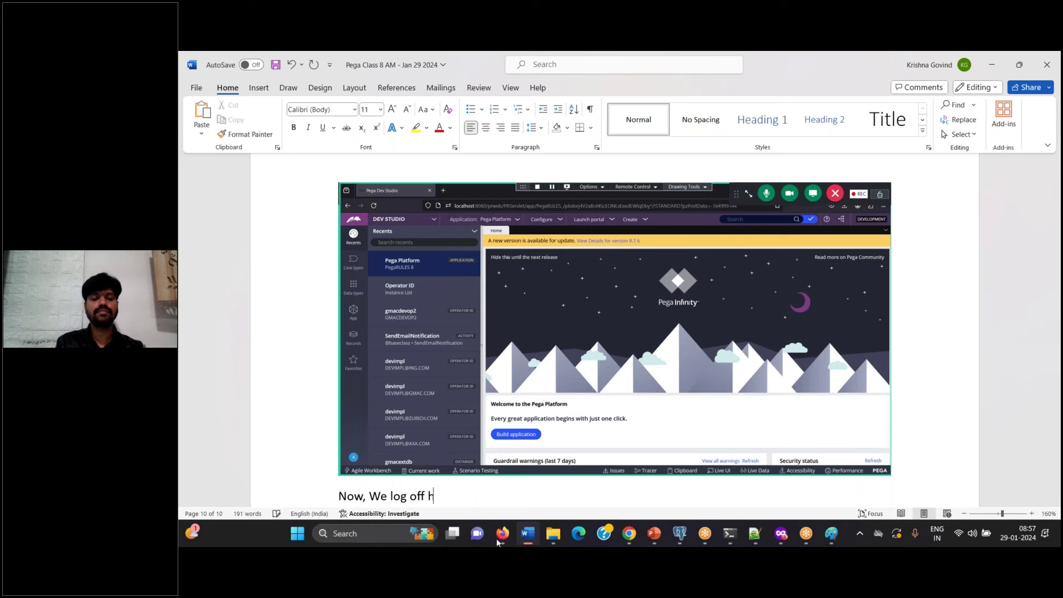
text(ere and Login)
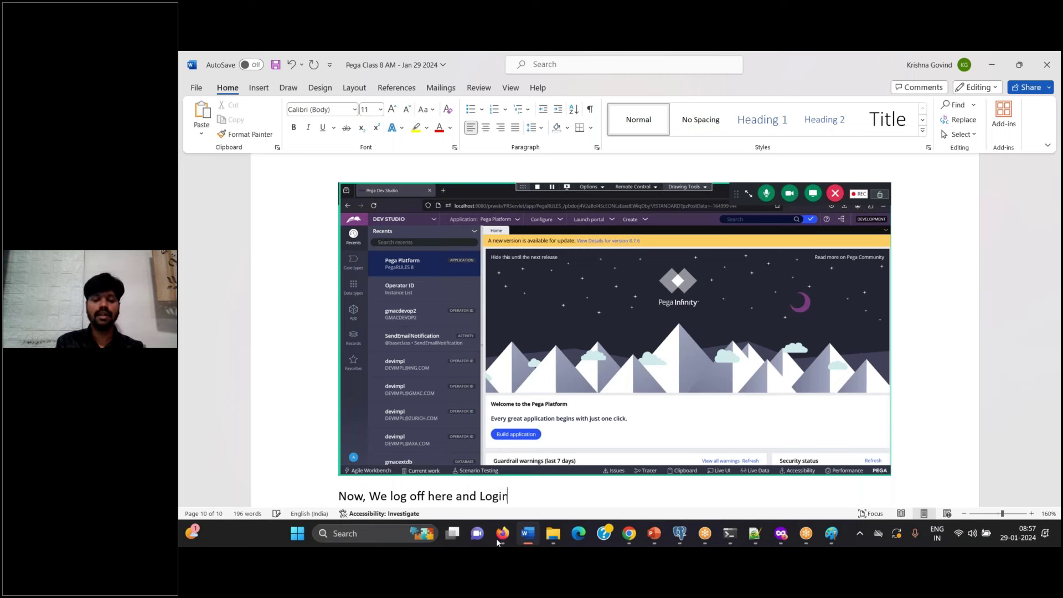
text( back to )
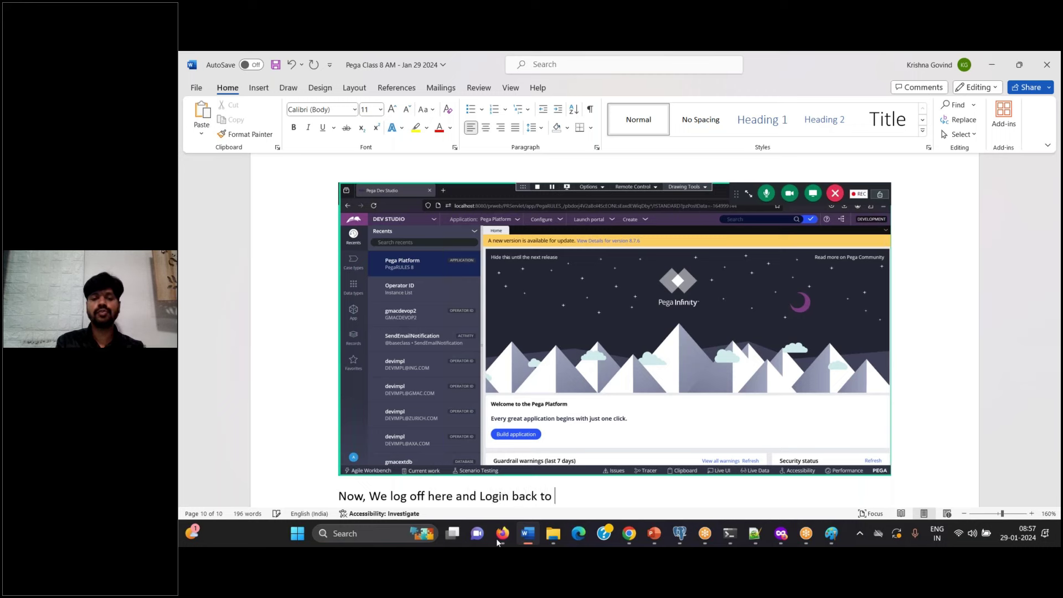
text(PRPC into )
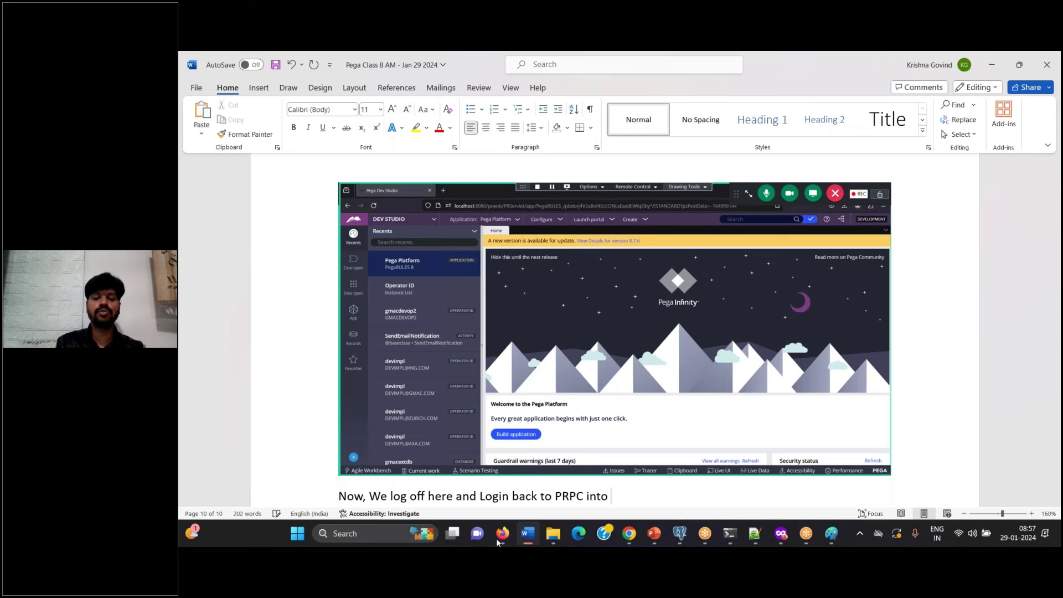
text(NIVA FW app)
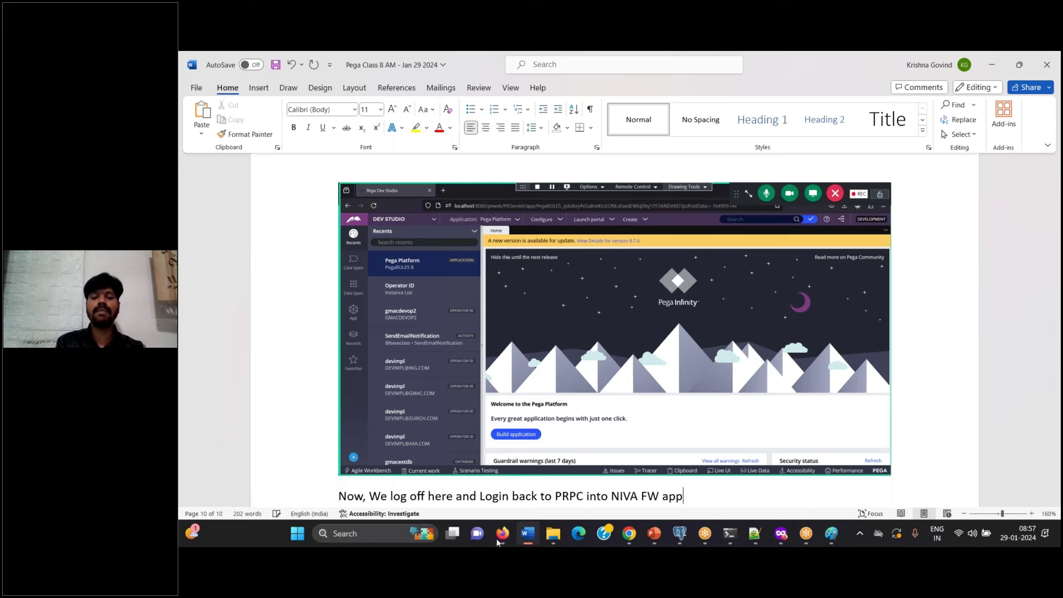
text(.)
key(Return)
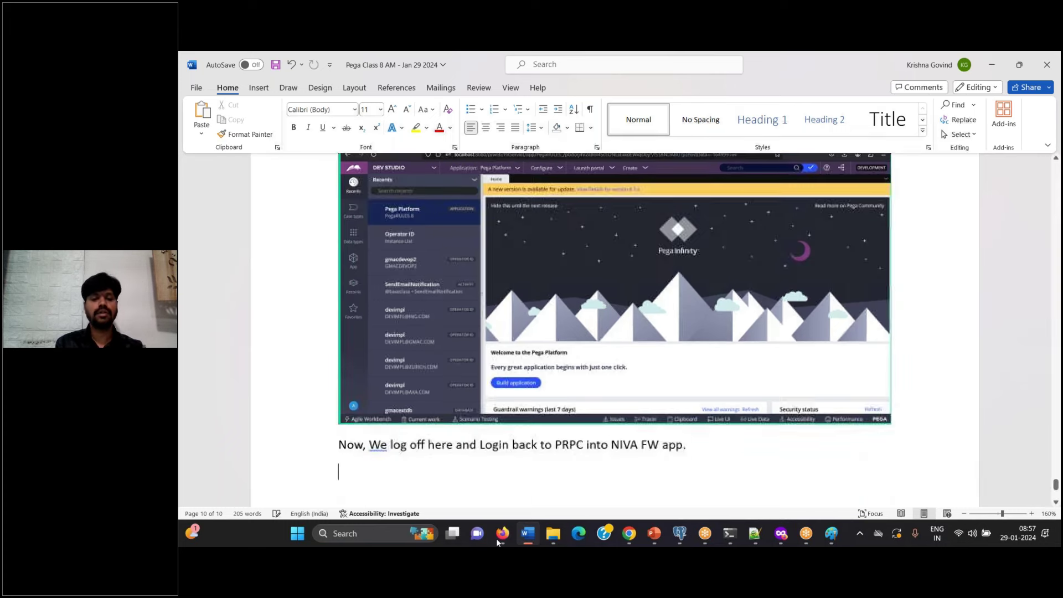
text(Done.)
key(Return)
key(ctrl+s)
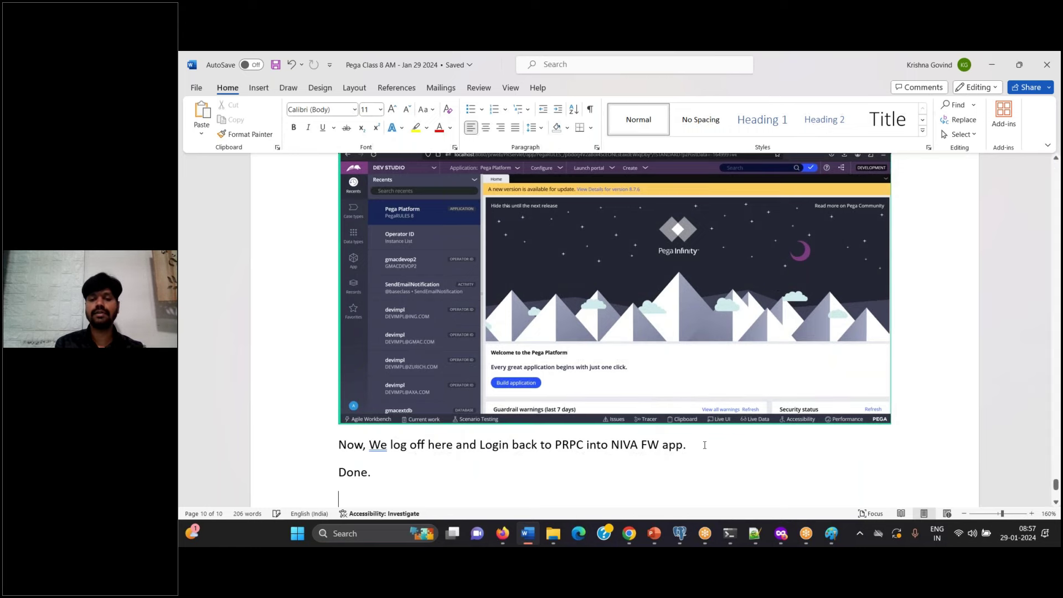
click(704, 444)
key(Return)
click(506, 539)
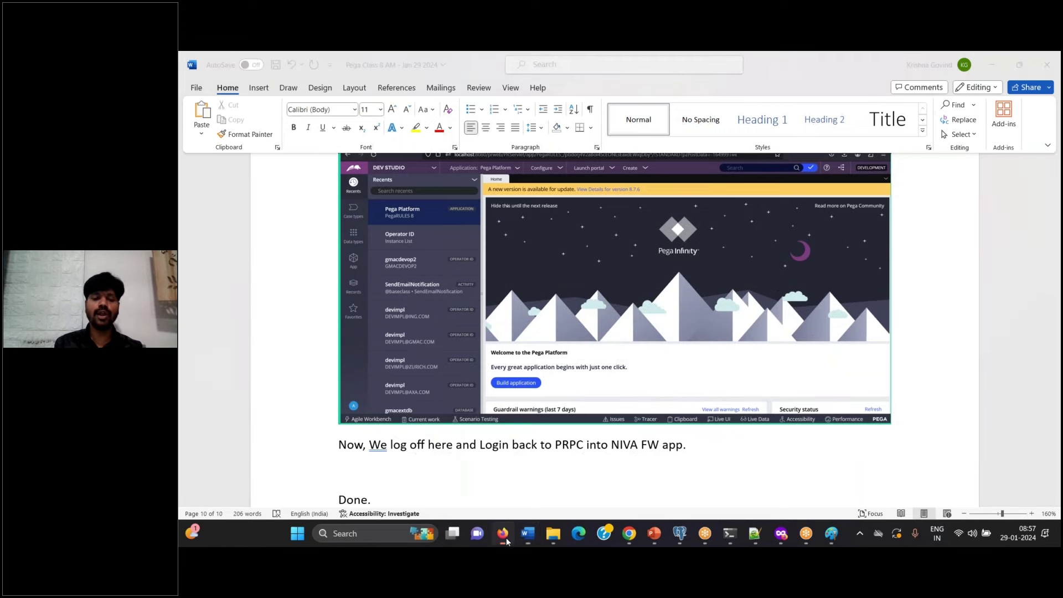
Step: Open the operator menu and paste its screenshot into the Word notes on a new line
click(201, 492)
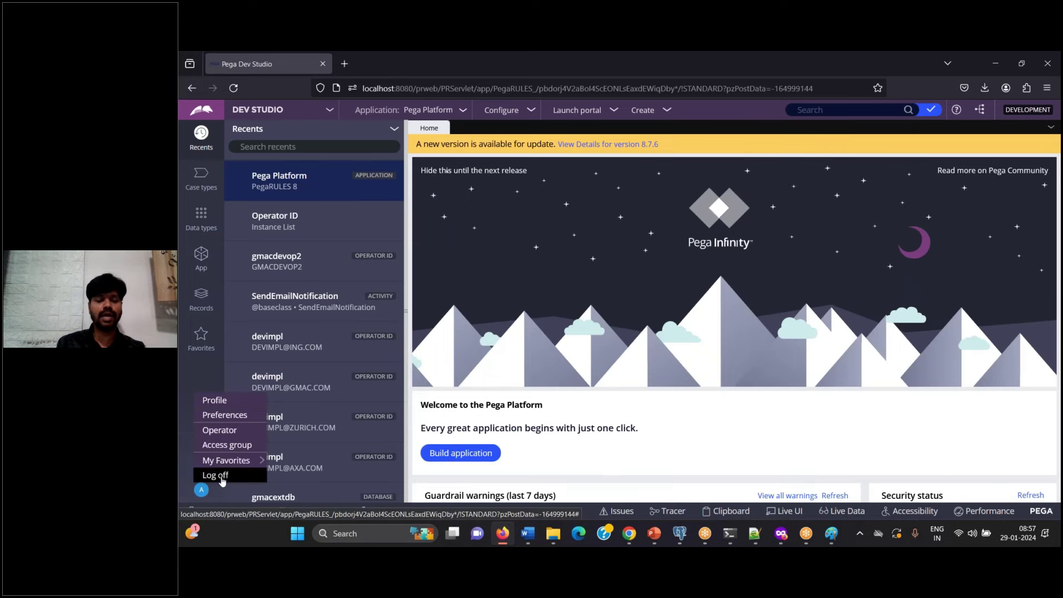
click(527, 533)
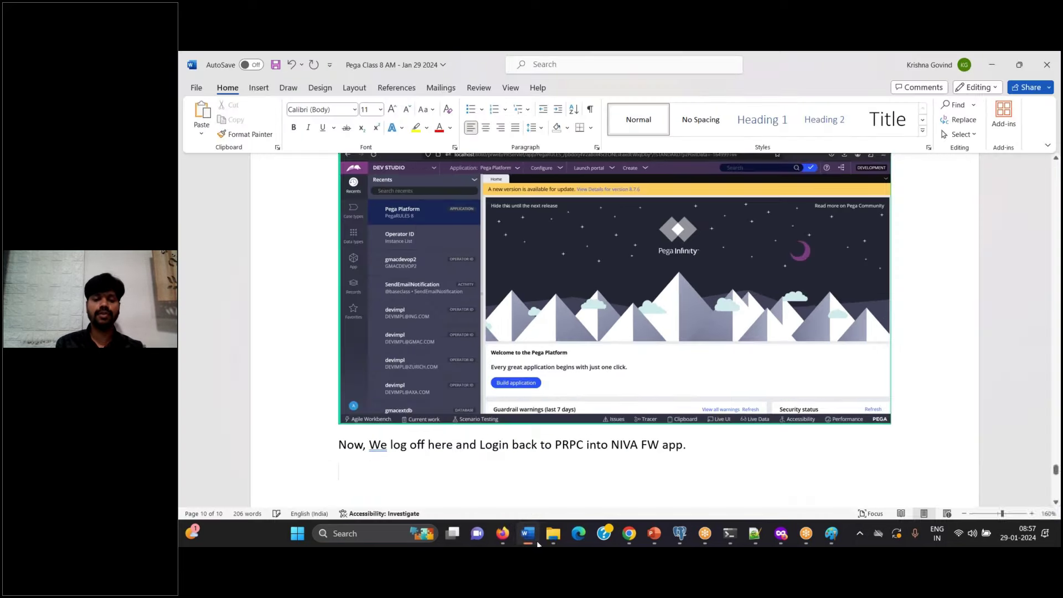
key(ctrl+v)
key(Return)
key(Return)
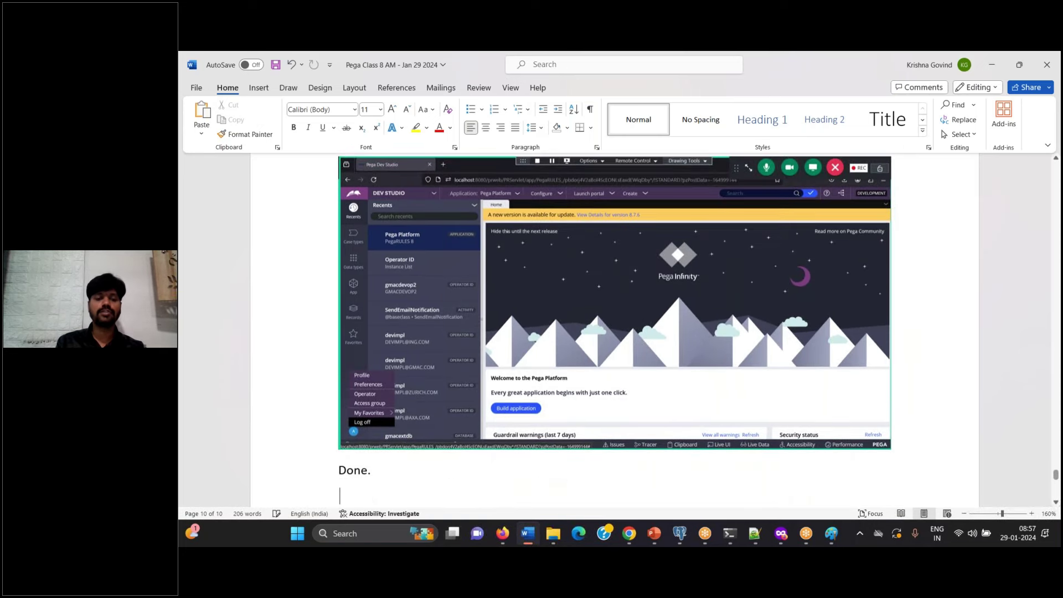
key(alt+Tab)
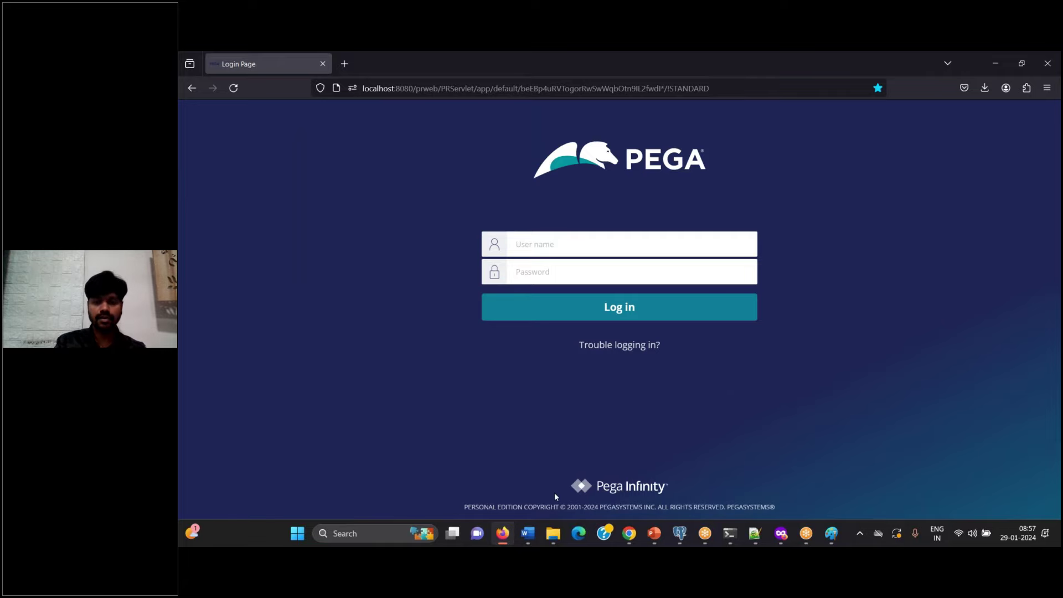
Step: Paste the login page screenshot into Word and enter the developer's operator ID
key(alt+Tab)
key(ctrl+v)
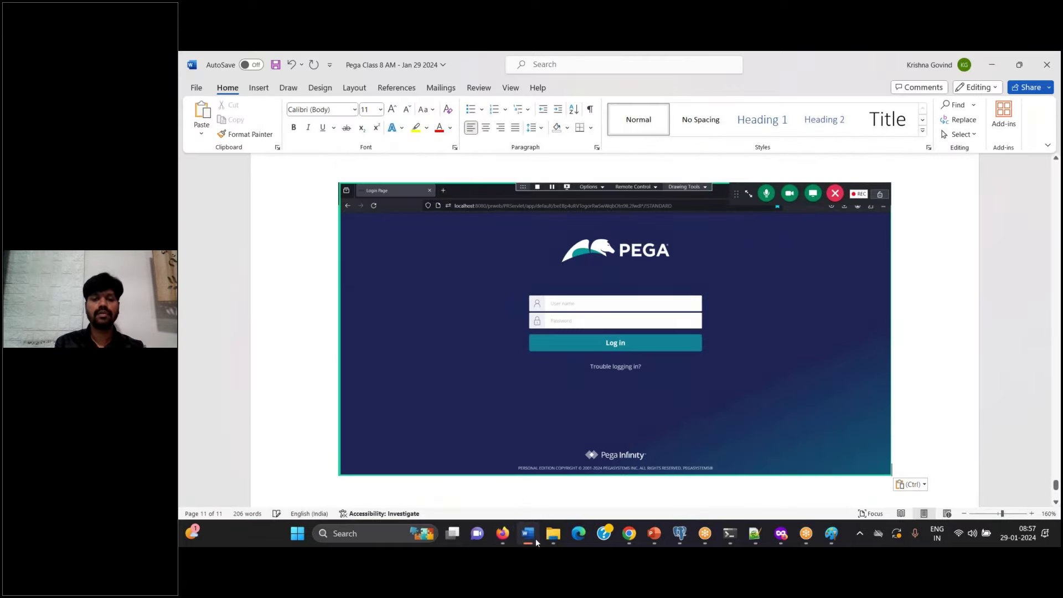
key(alt+Tab)
click(562, 243)
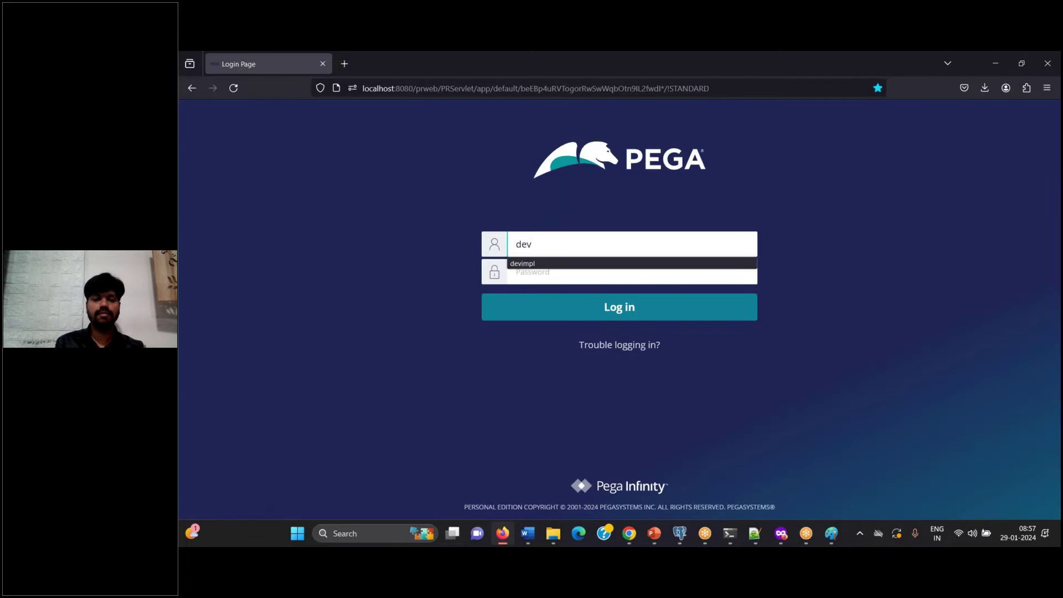
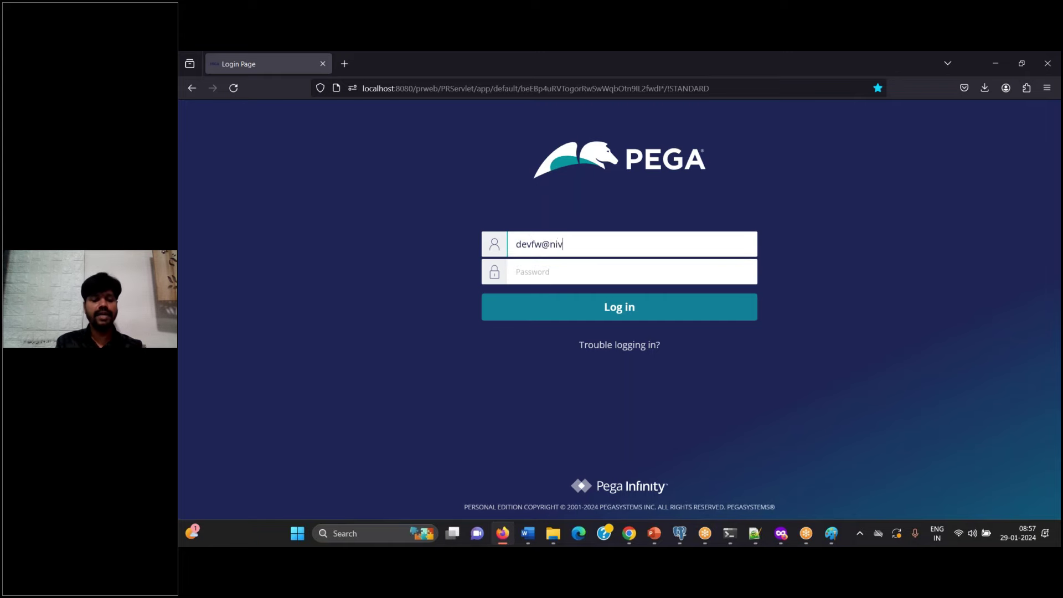
Step: Copy the saved initial password from the class notes into the login password field
click(761, 535)
shift+click(233, 455)
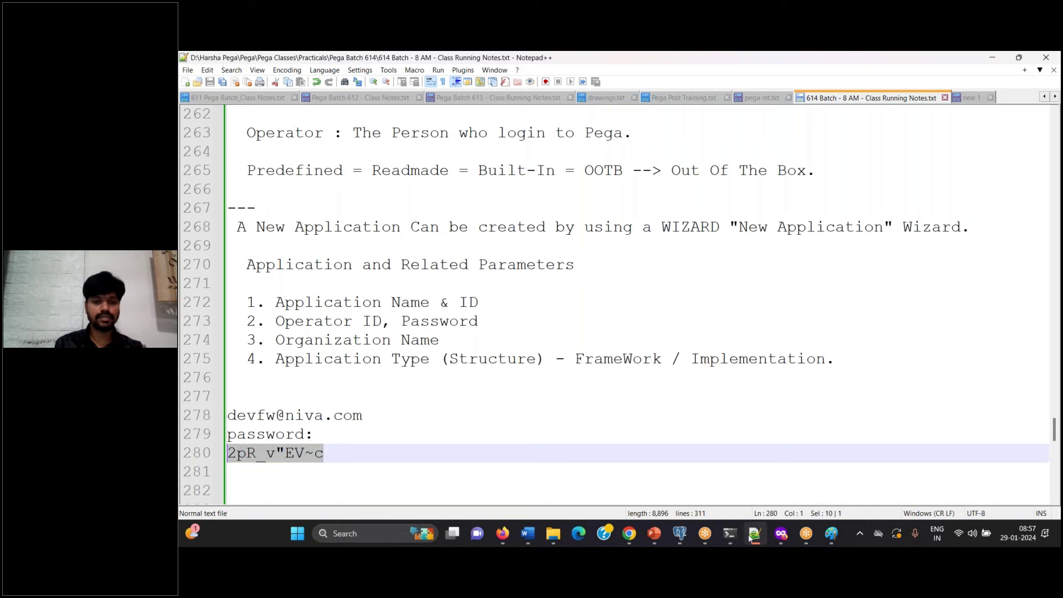
key(alt+Tab)
click(608, 265)
key(ctrl+v)
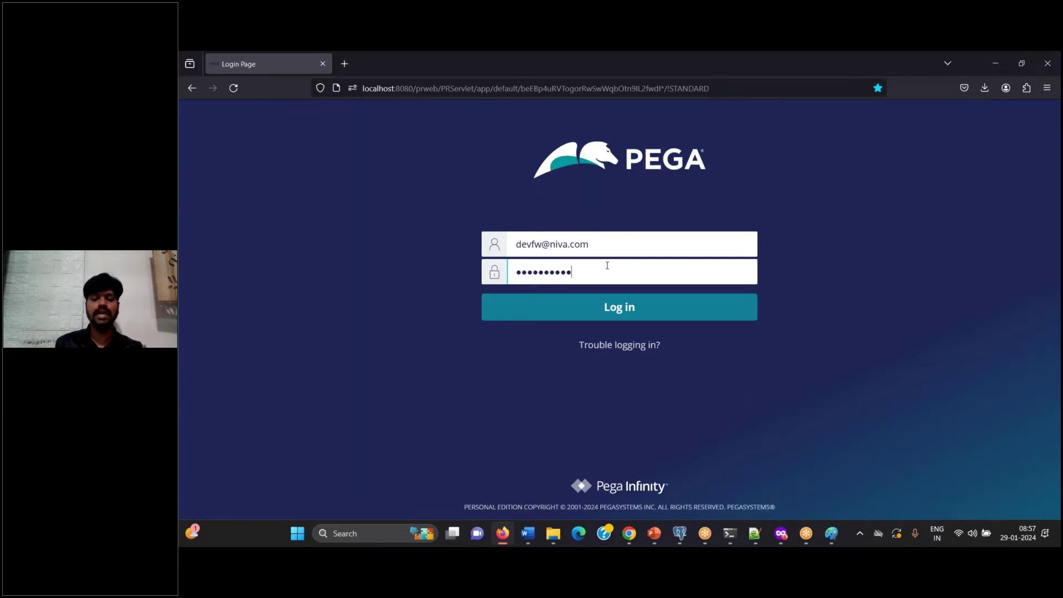
Step: Add the filled-in login screenshot labelled 'Login' to Word, then log in as the developer
click(527, 534)
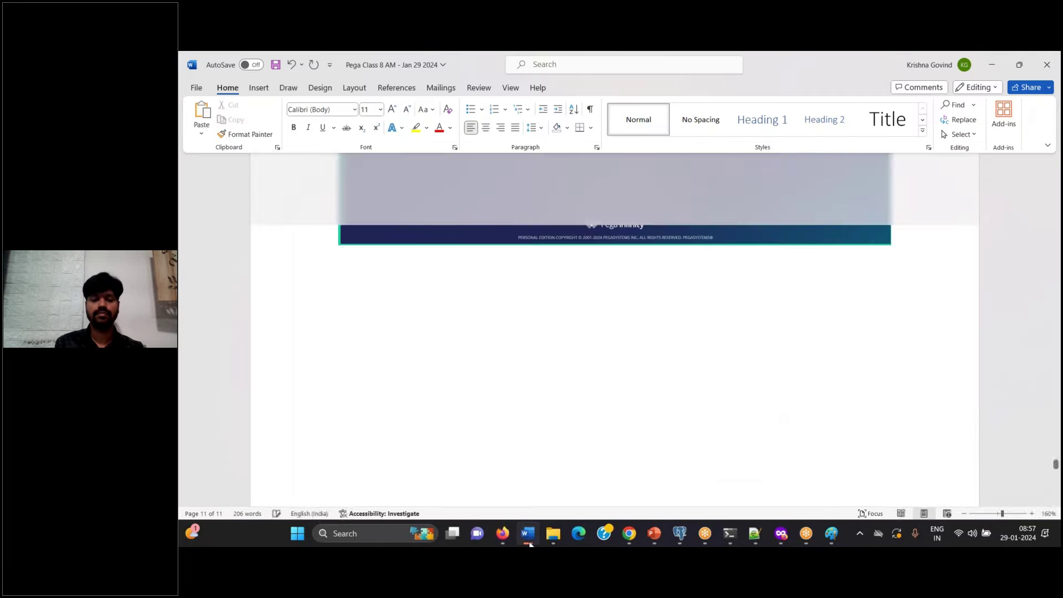
key(ctrl+v)
text(Login)
key(Return)
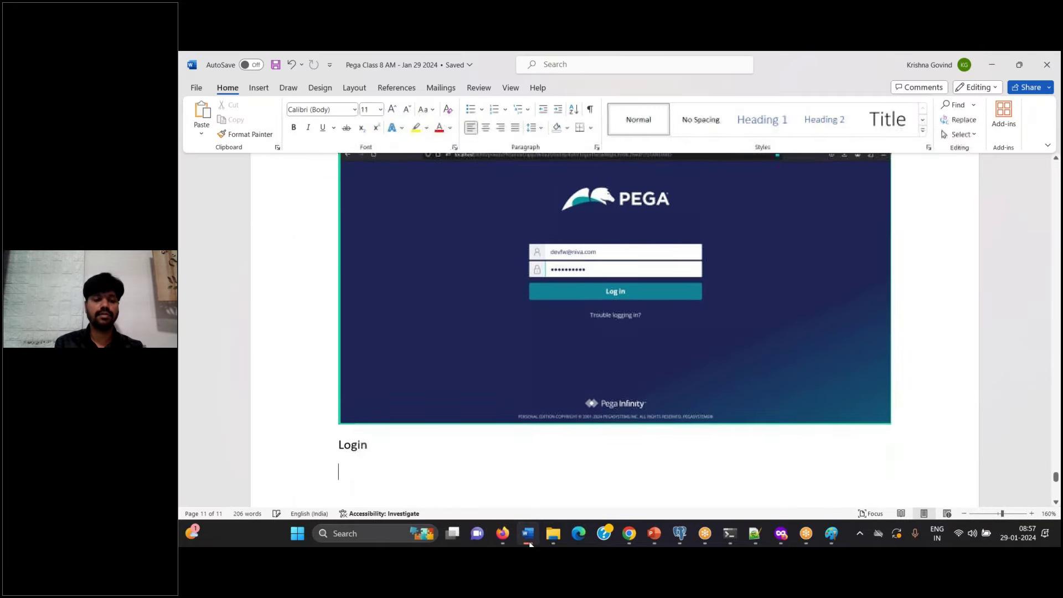
click(502, 533)
click(629, 317)
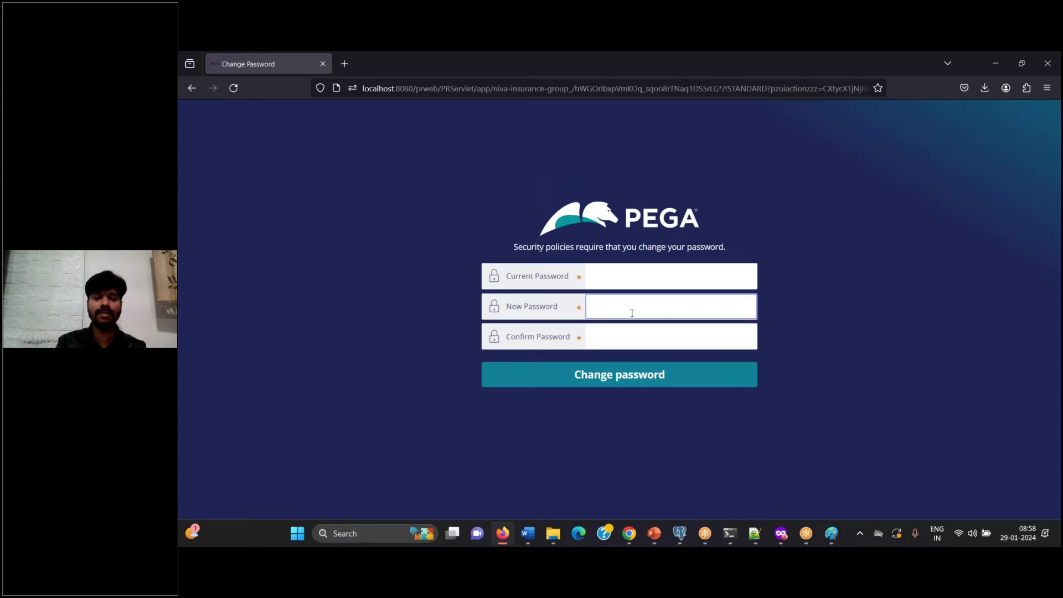
Step: Paste the Change Password page screenshot into Word and fill in the current password from the notes
click(528, 535)
key(ctrl+v)
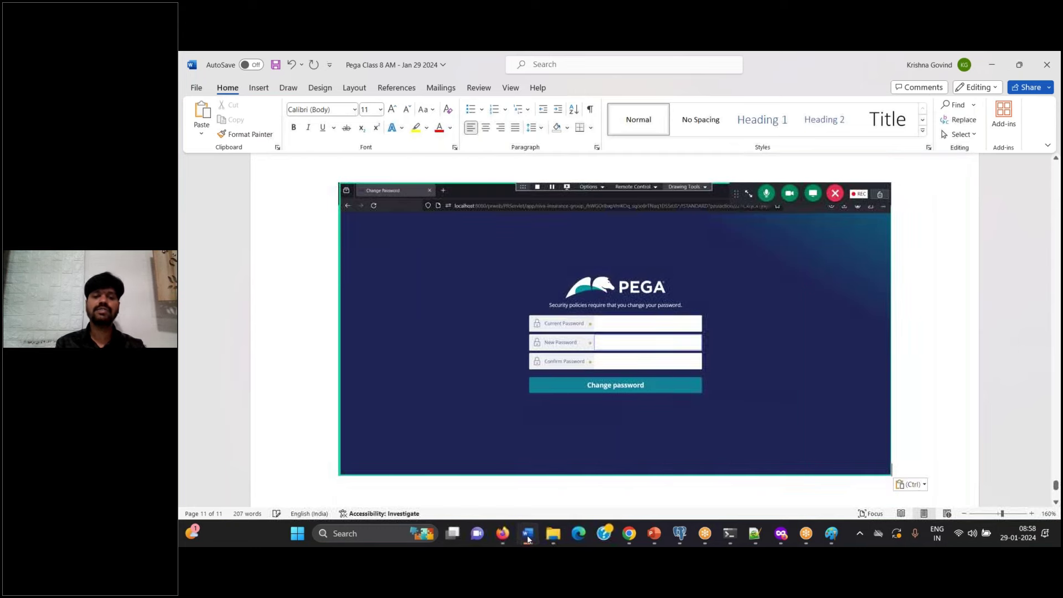
click(527, 534)
click(756, 535)
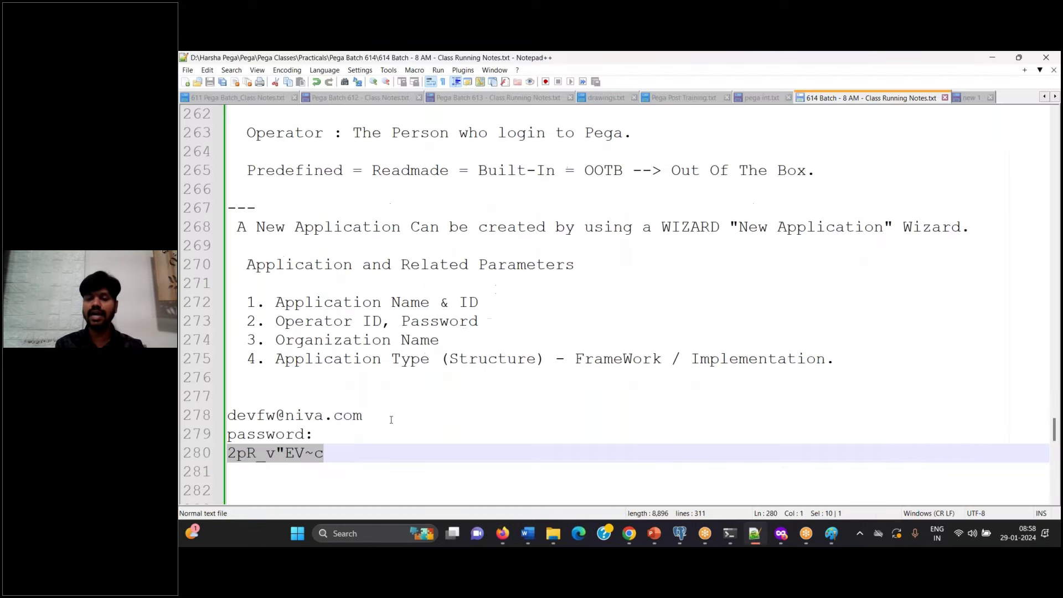
key(alt+Tab)
click(636, 277)
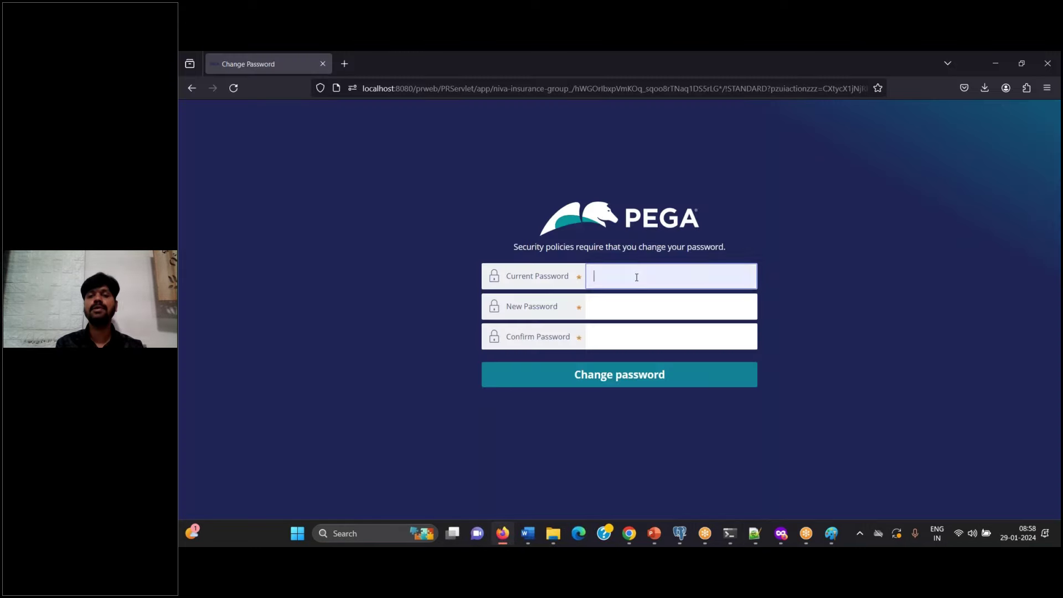
key(ctrl+v)
Step: Enter the new password in both New and Confirm Password fields and submit the change
key(Tab)
text(a)
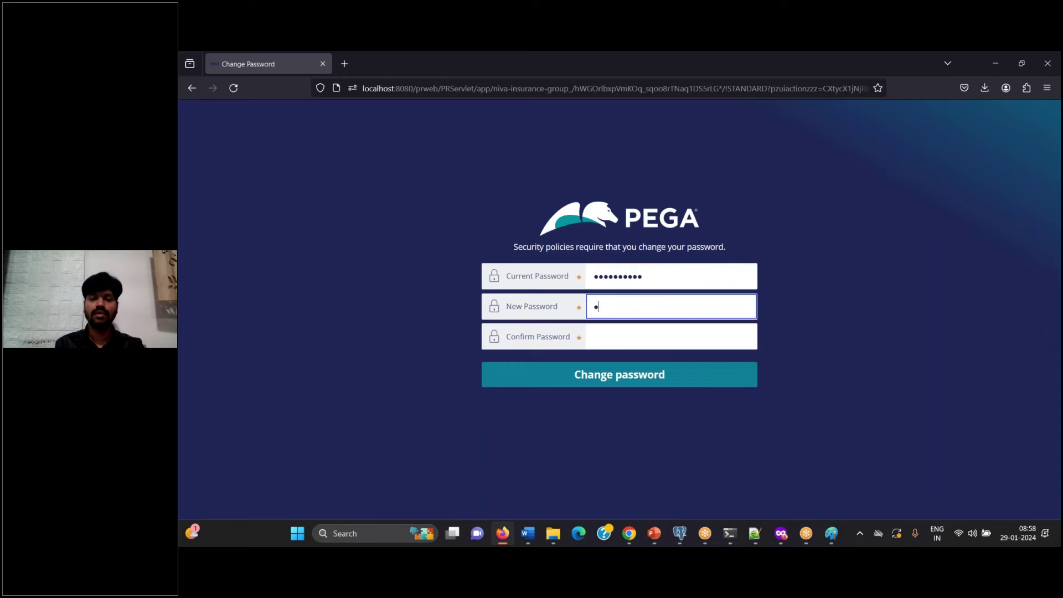
text(bcde)
key(Tab)
text(ab)
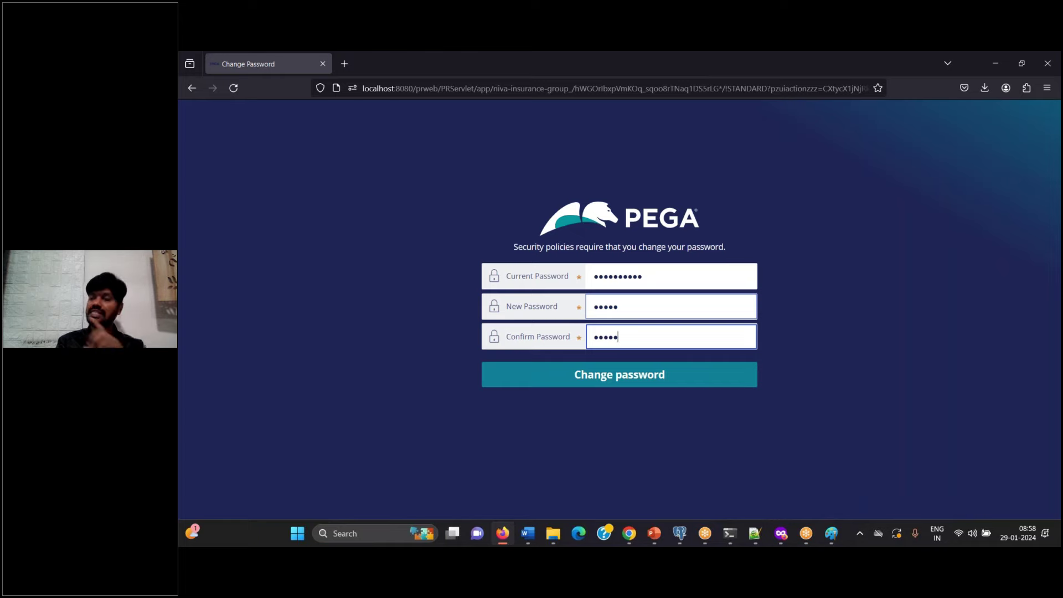
text(cde)
click(631, 378)
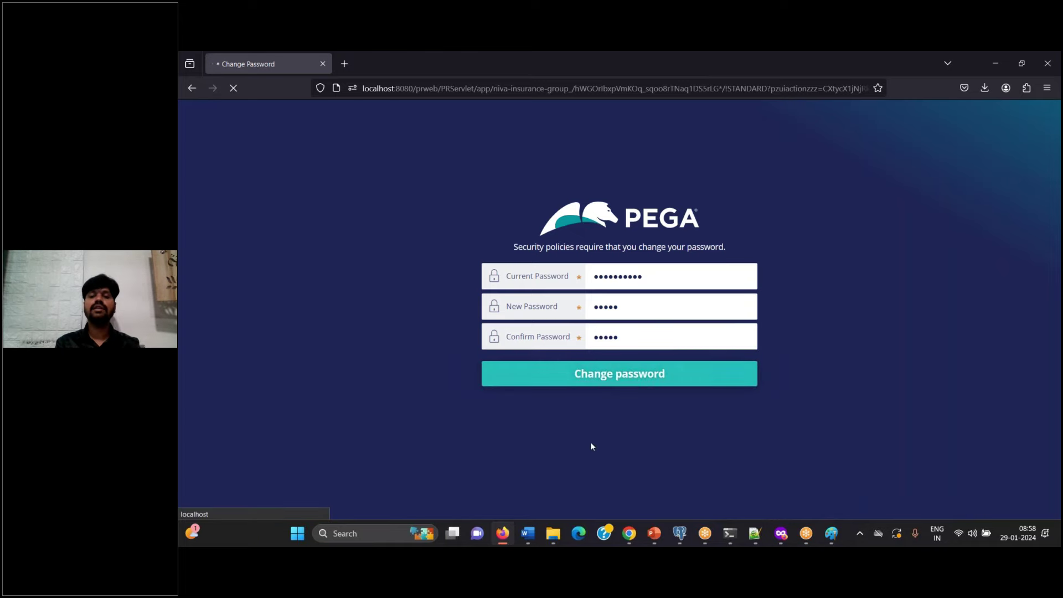
click(529, 533)
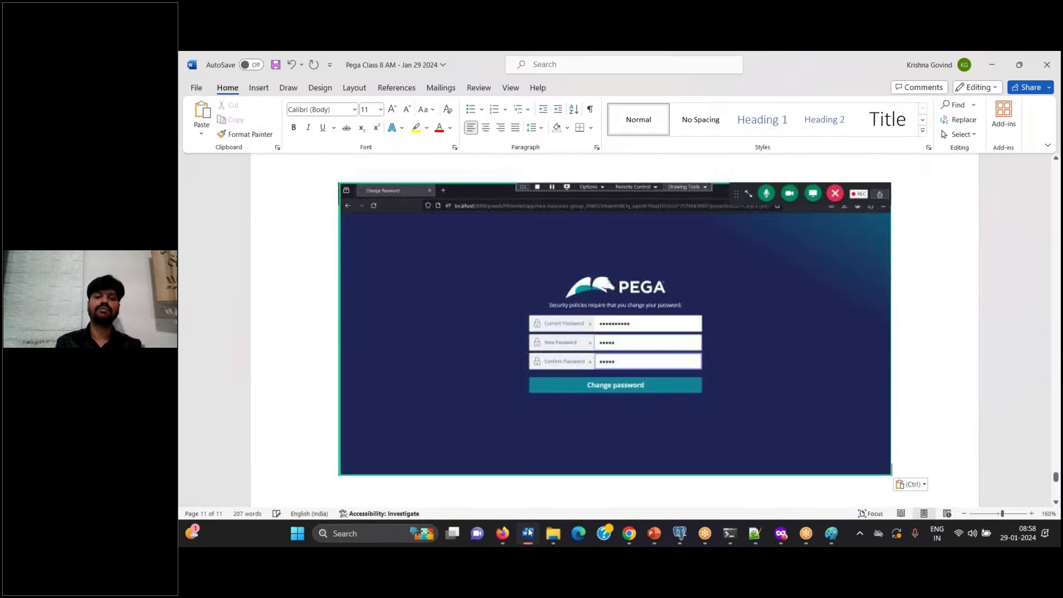
click(502, 533)
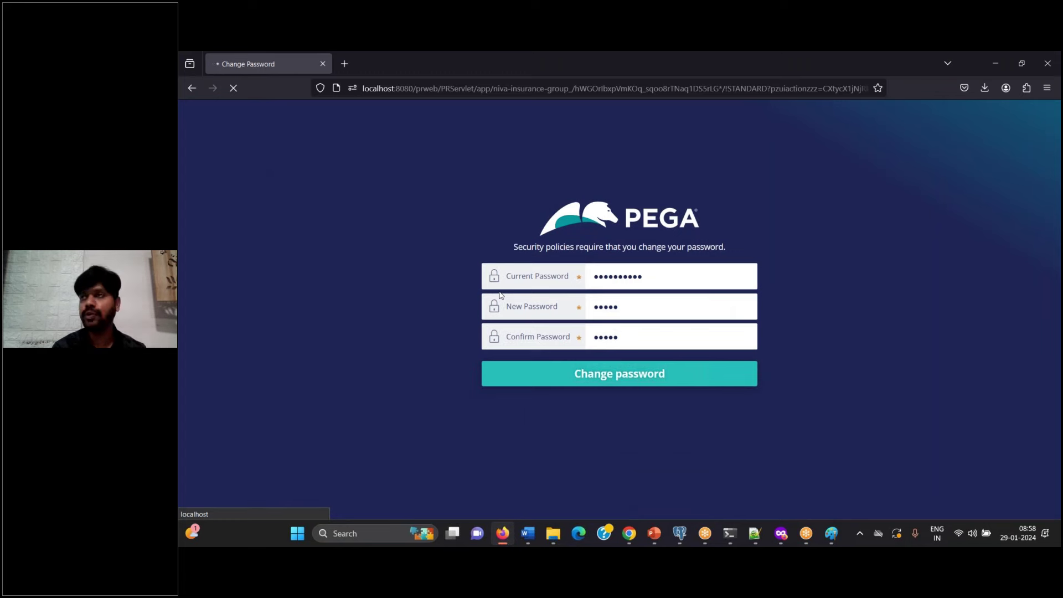